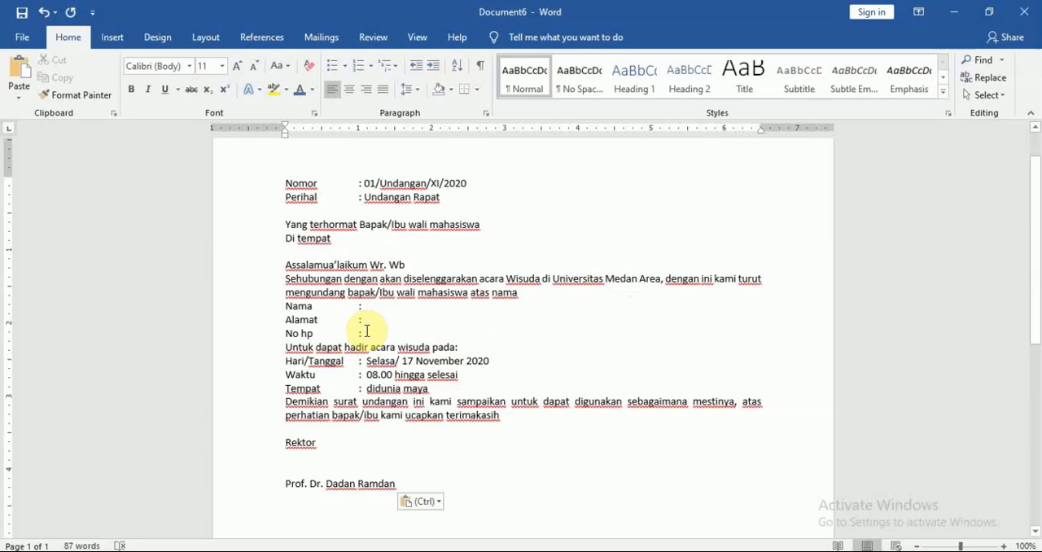
left_click_drag(289, 306, 433, 393)
left_click(570, 342)
left_click(434, 391)
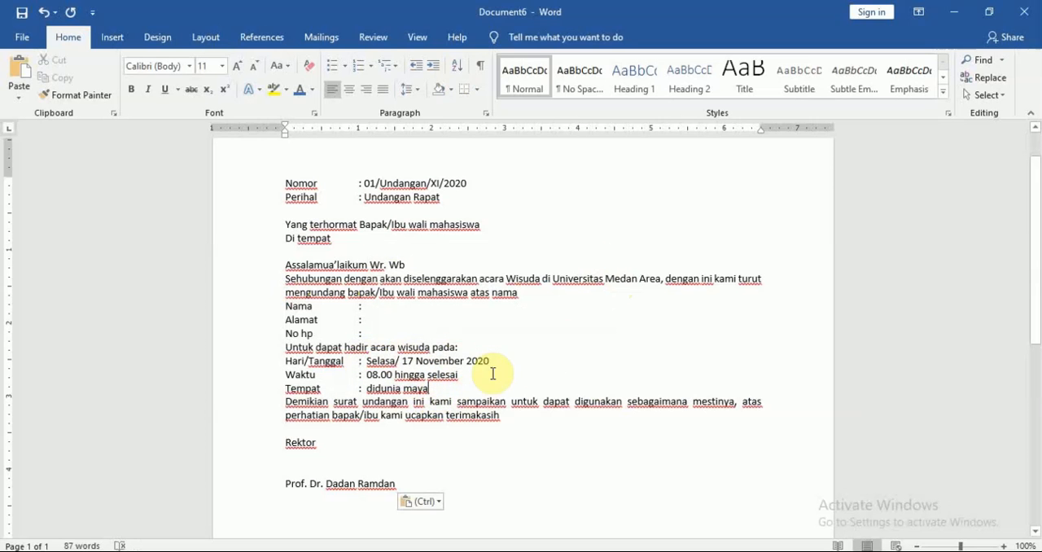
Step: Start the step-by-step mail merge wizard for letters, with the current invitation document as the starting document
left_click(417, 309)
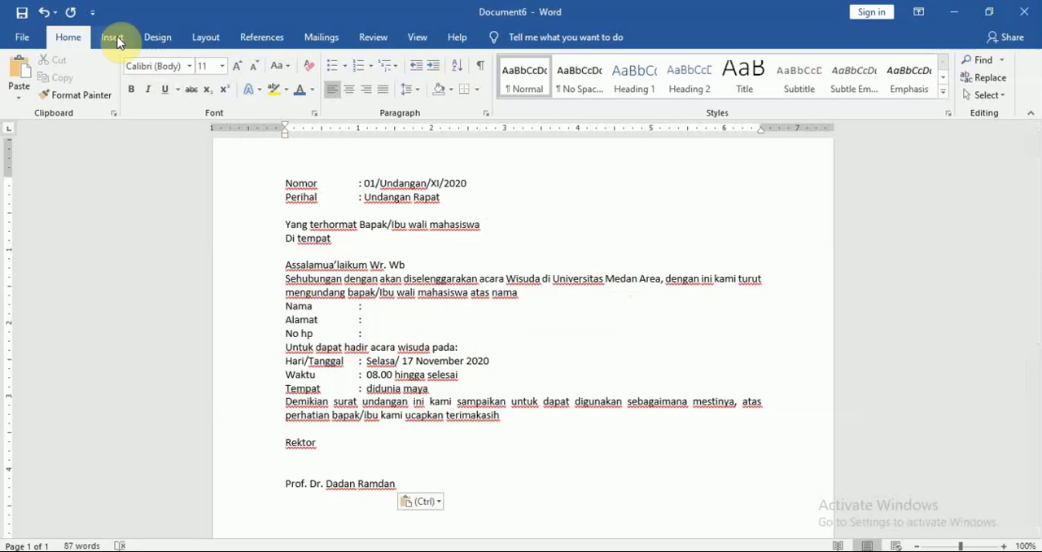
left_click(322, 37)
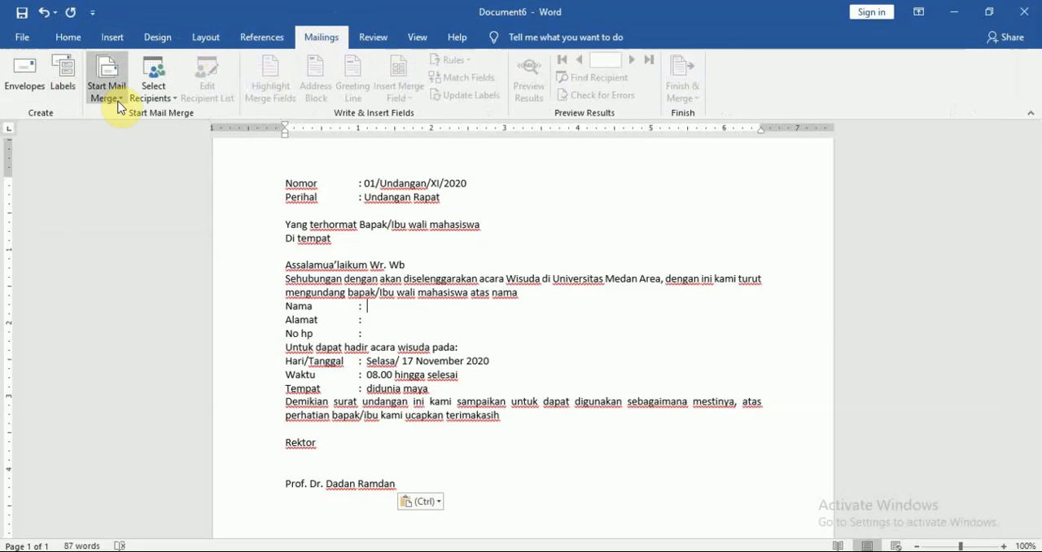
left_click(118, 102)
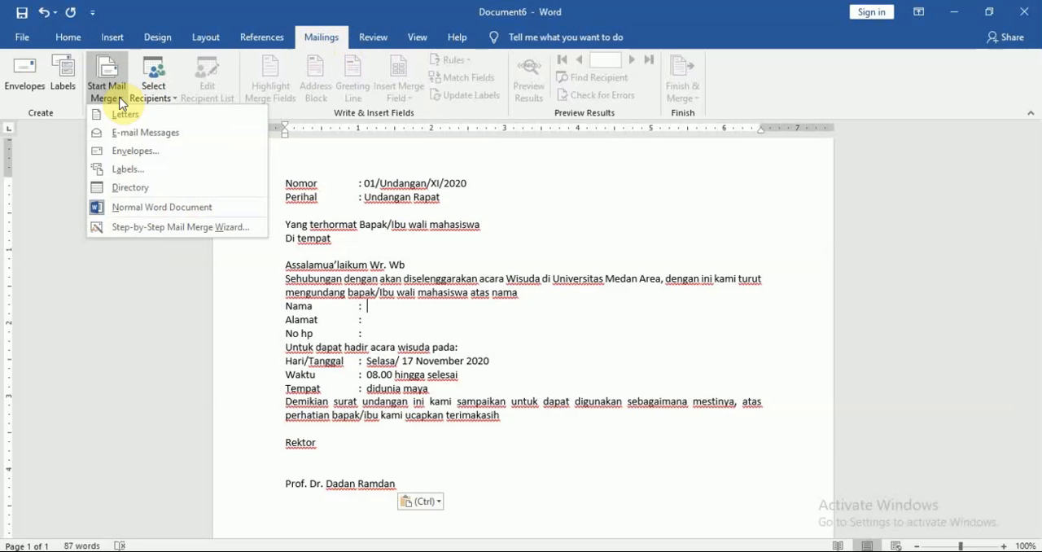
left_click(195, 232)
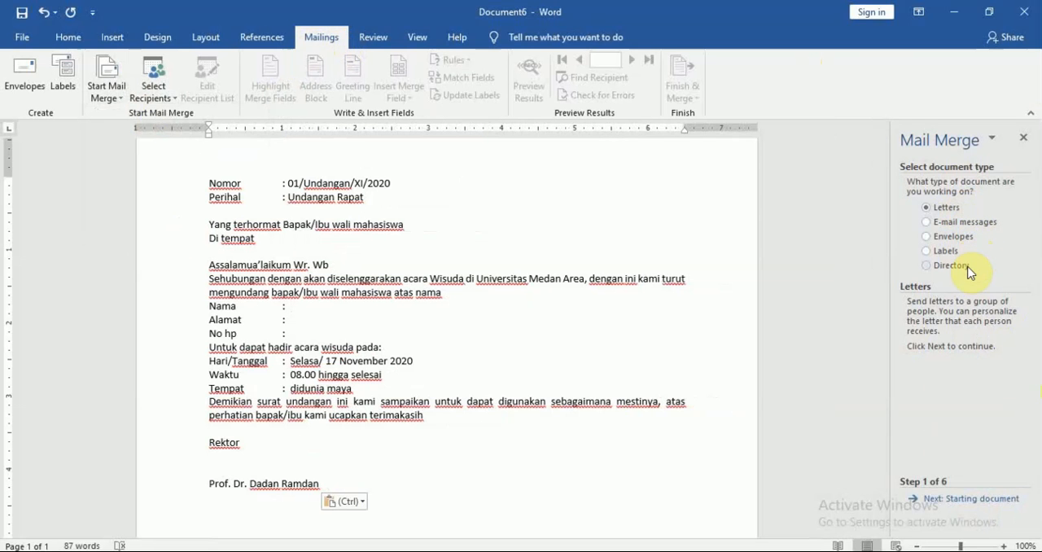
left_click(946, 210)
left_click(955, 499)
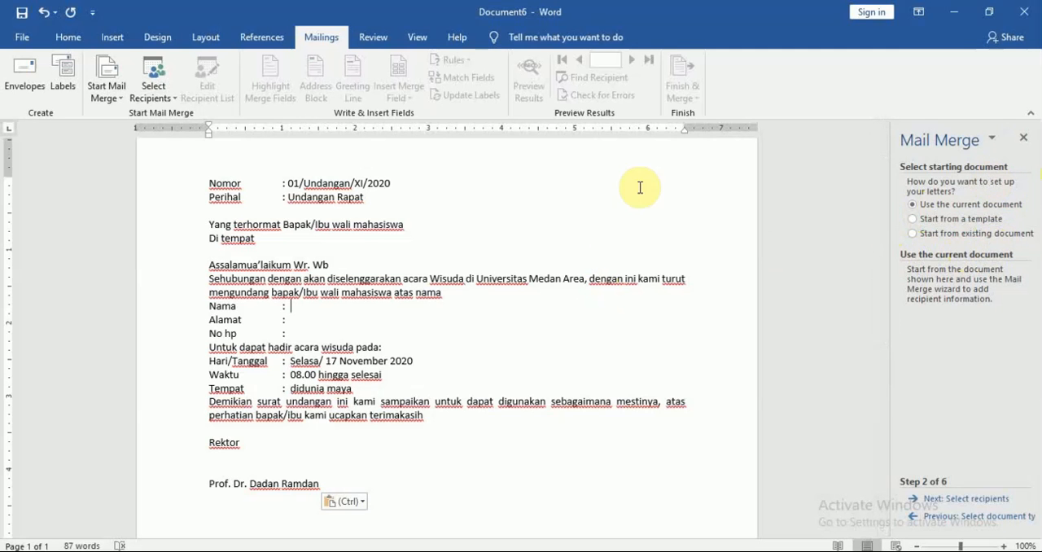
left_click(311, 309)
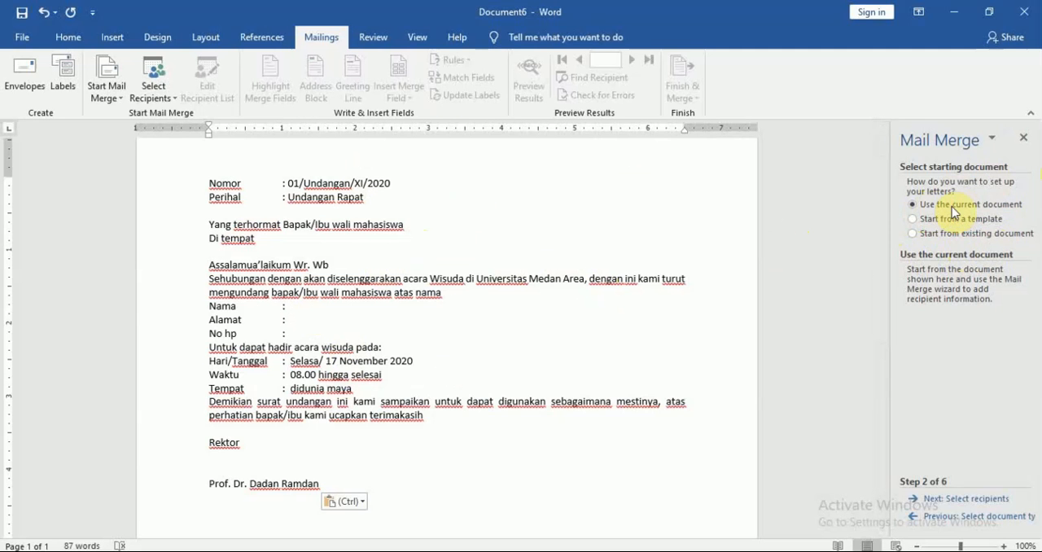
left_click(952, 502)
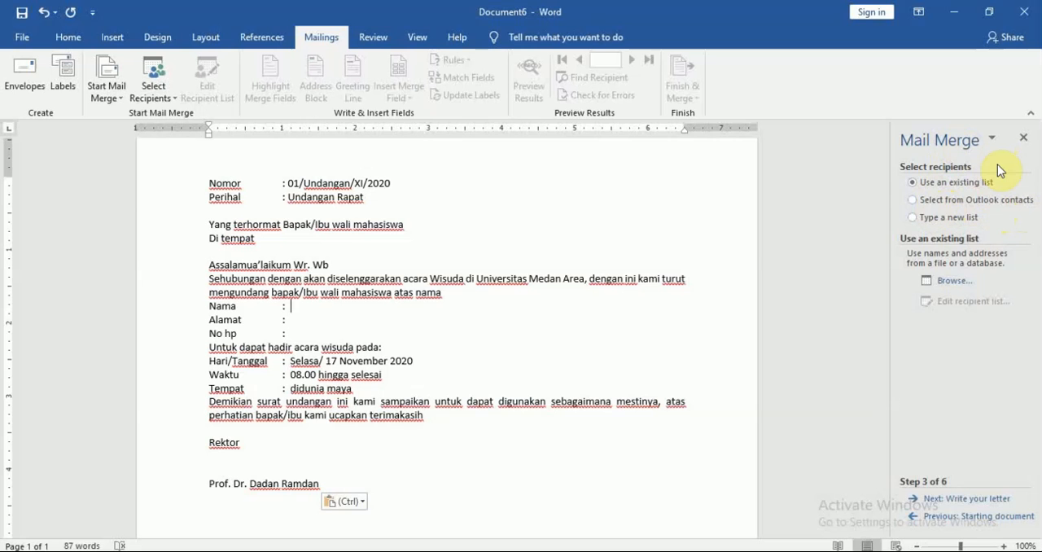
Step: Choose to type a new list of recipients and open a new address list for it
left_click(913, 219)
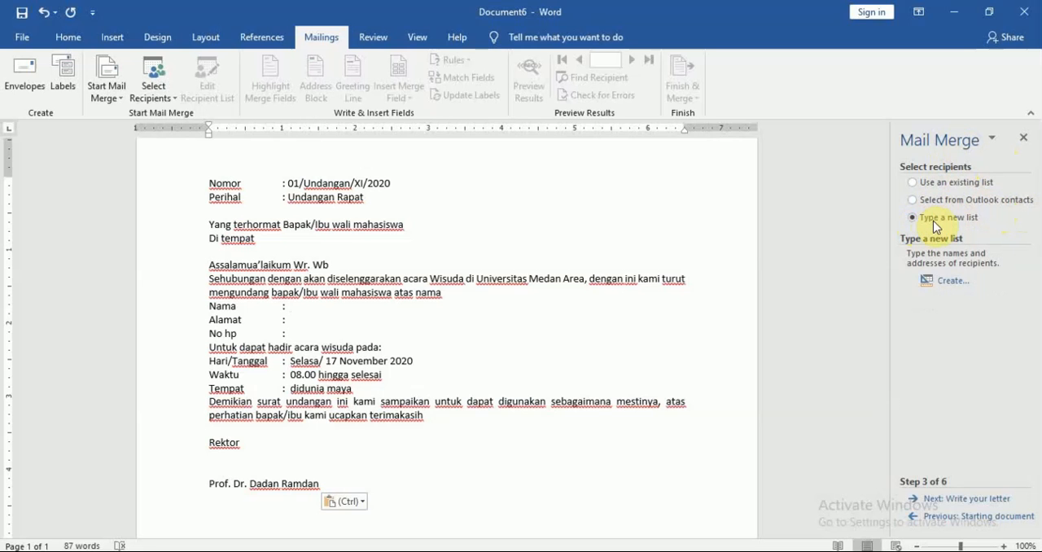
left_click(952, 282)
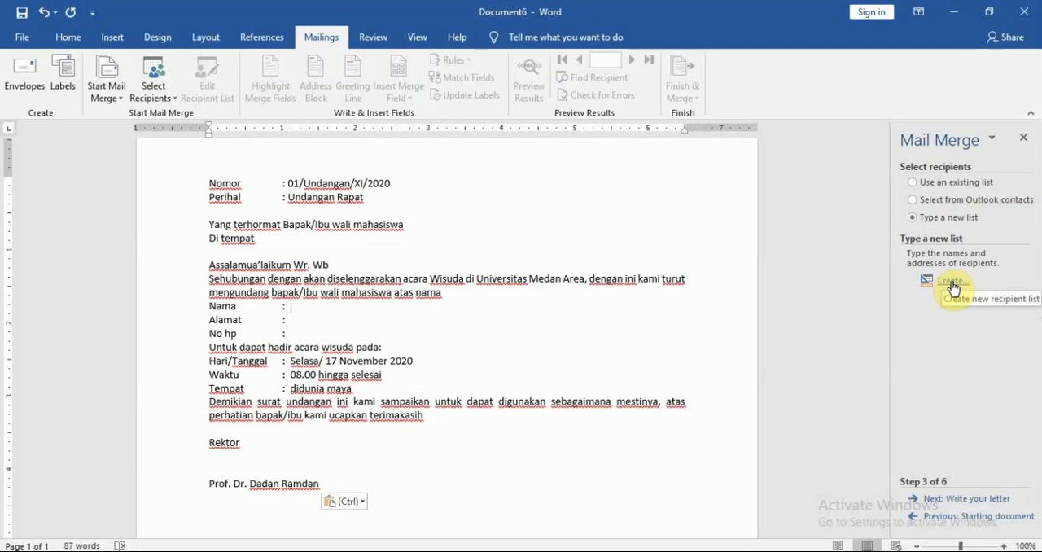
left_click(952, 283)
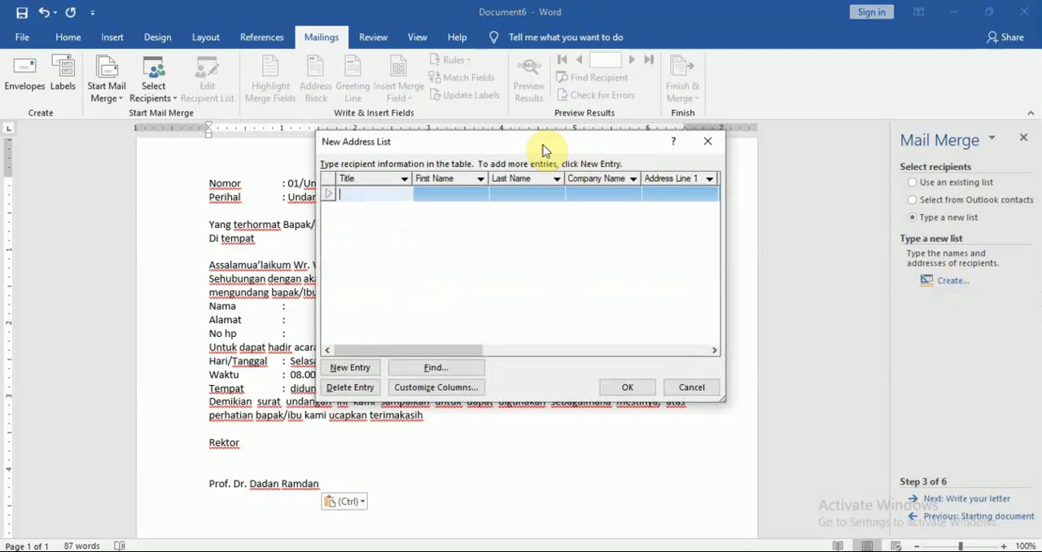
left_click_drag(526, 146, 554, 154)
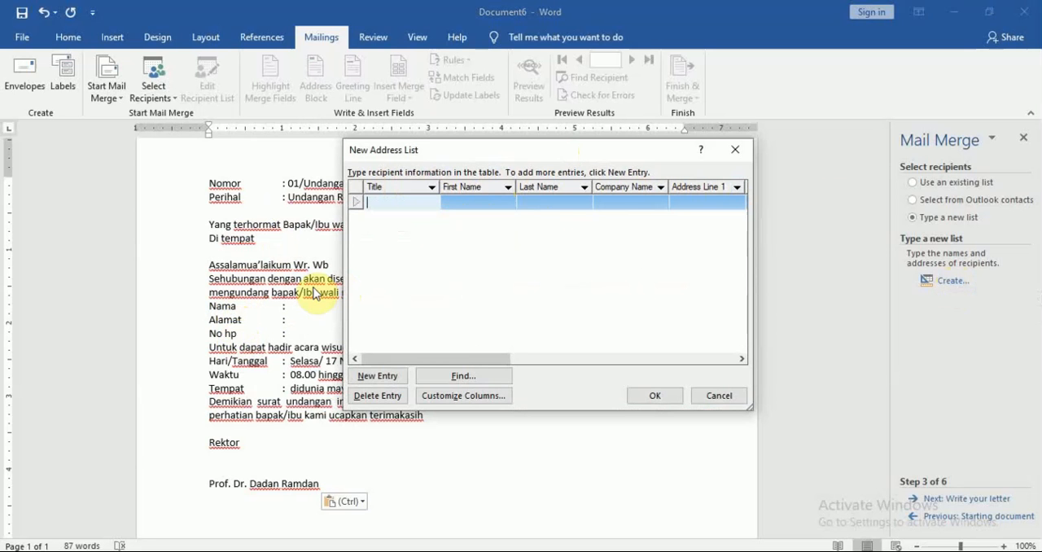
Step: Delete all the default columns of the new address list, from E-mail Address up through Title
left_click(477, 396)
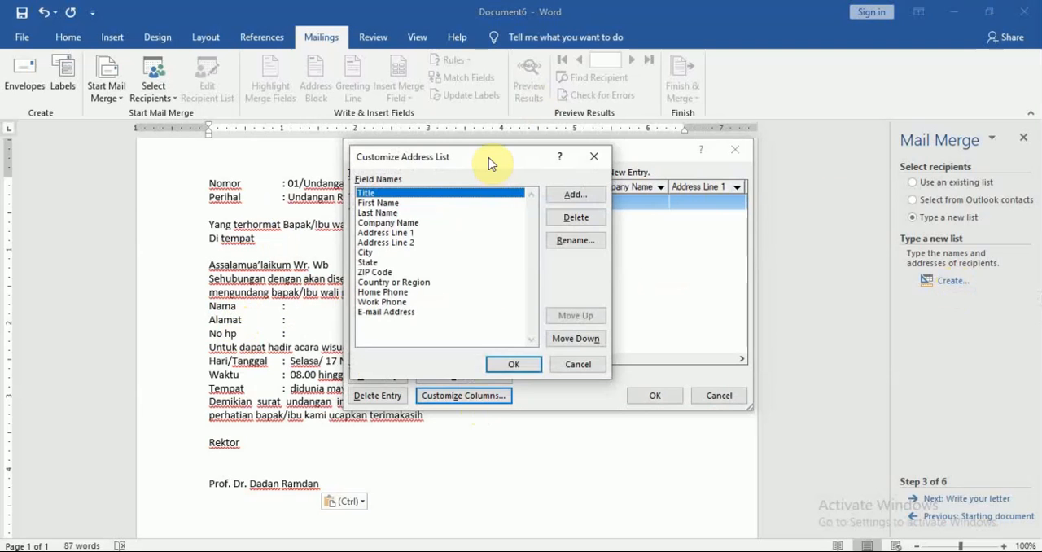
left_click_drag(489, 163, 619, 135)
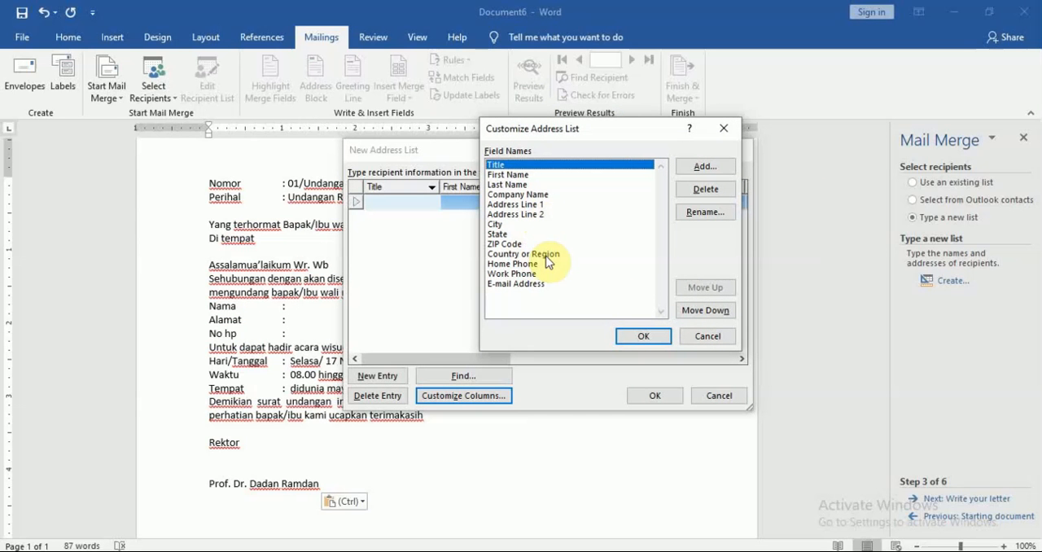
left_click(537, 283)
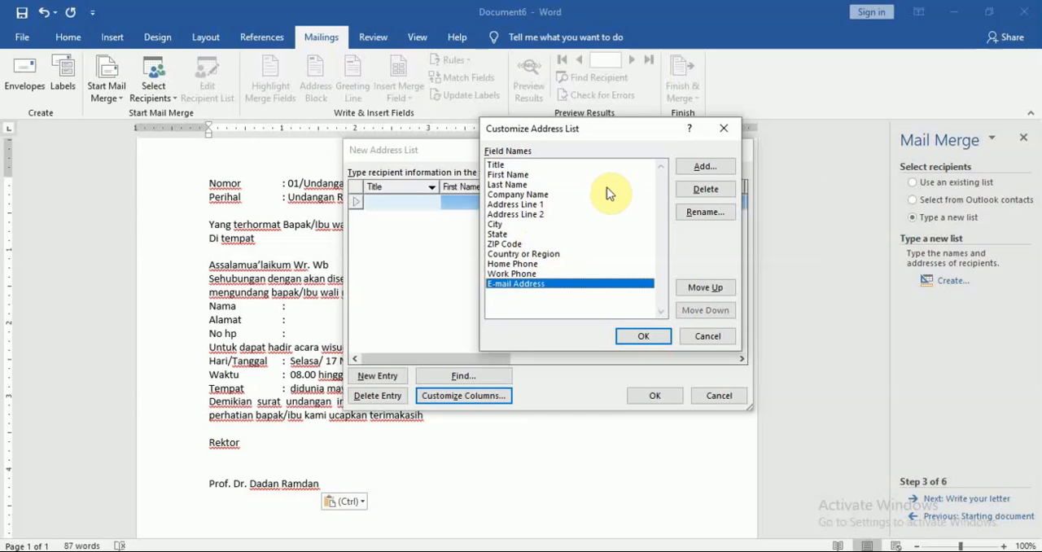
left_click(705, 195)
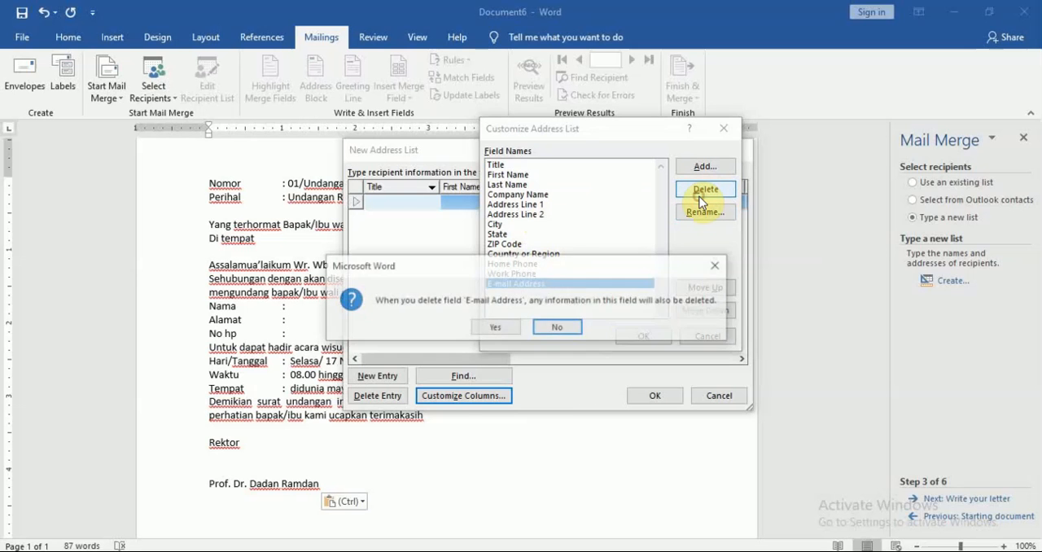
key("Right")
key("Left")
key("Return")
left_click(701, 196)
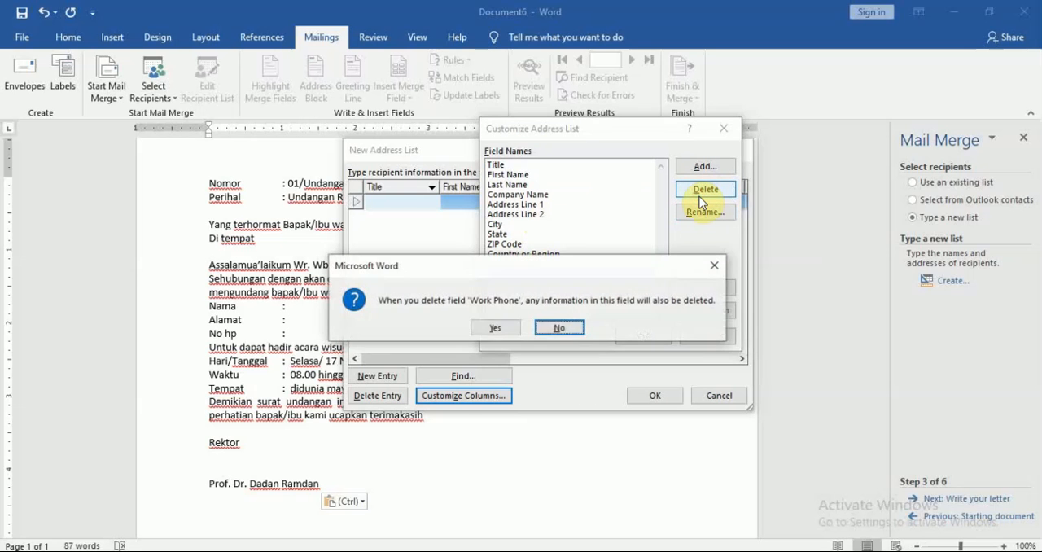
key("Return")
left_click(702, 195)
key("Return")
left_click(703, 191)
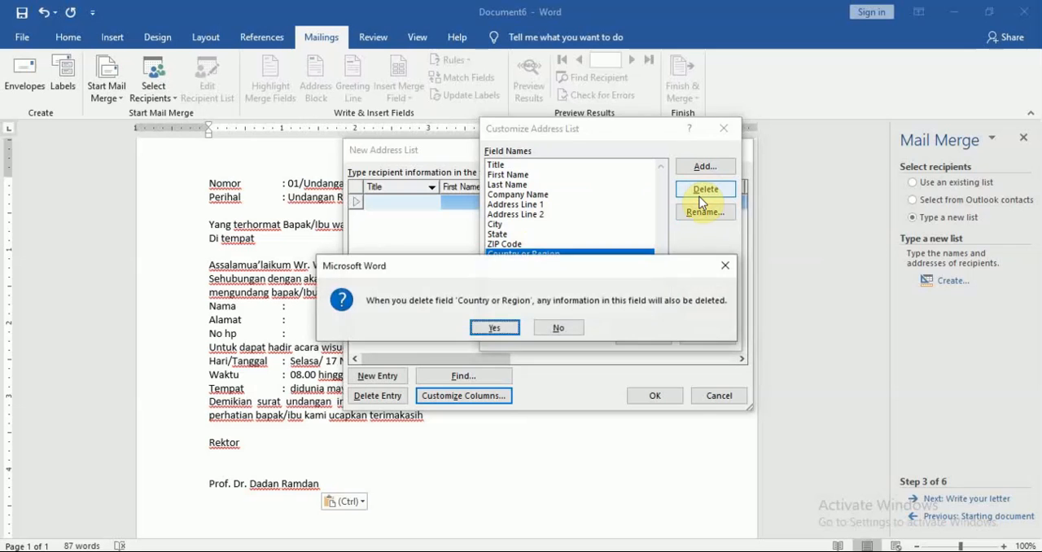
key("Return")
left_click(703, 190)
key("Return")
left_click(703, 191)
key("Return")
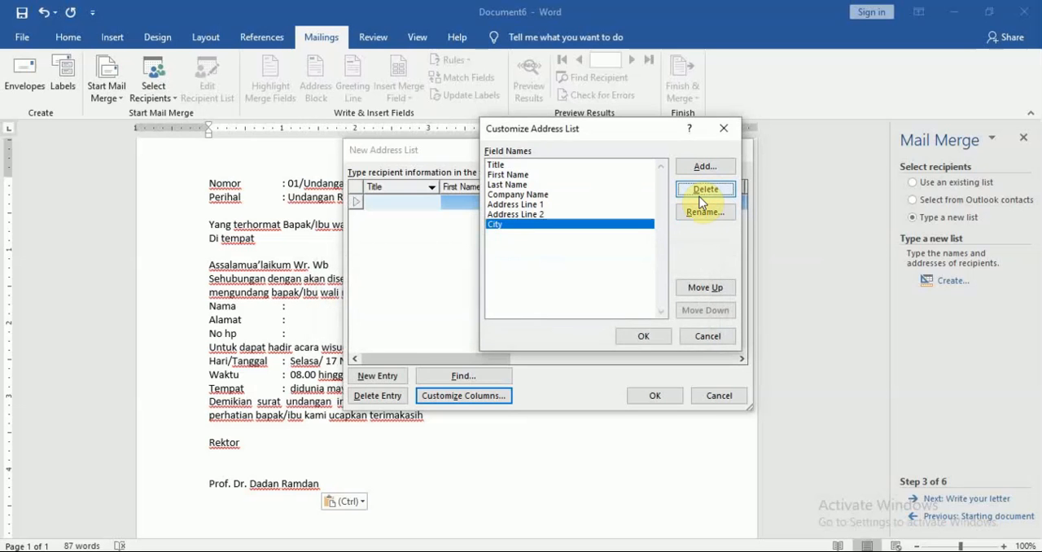
left_click(702, 195)
key("Return")
left_click(701, 195)
key("Return")
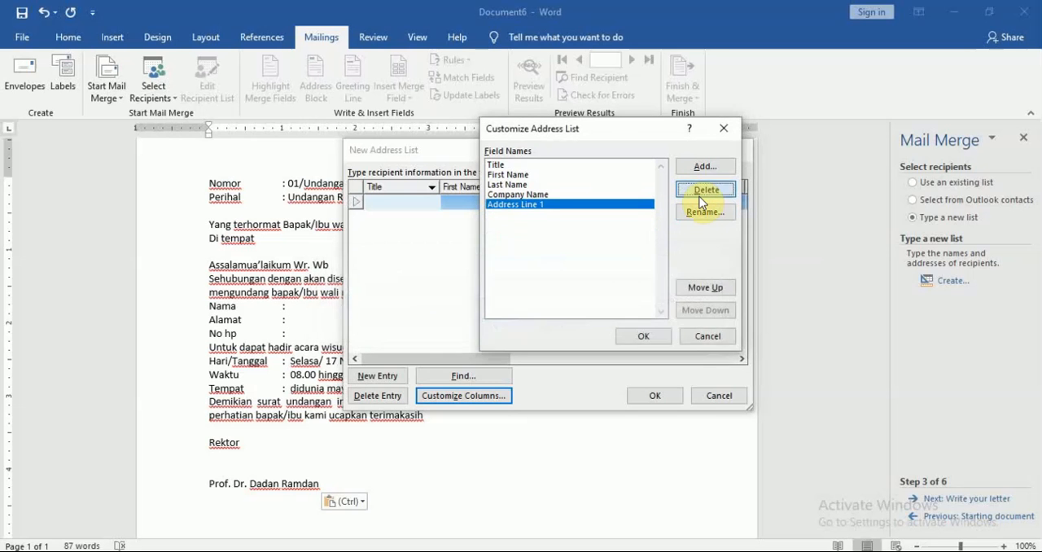
left_click(702, 194)
key("Return")
left_click(702, 193)
key("Return")
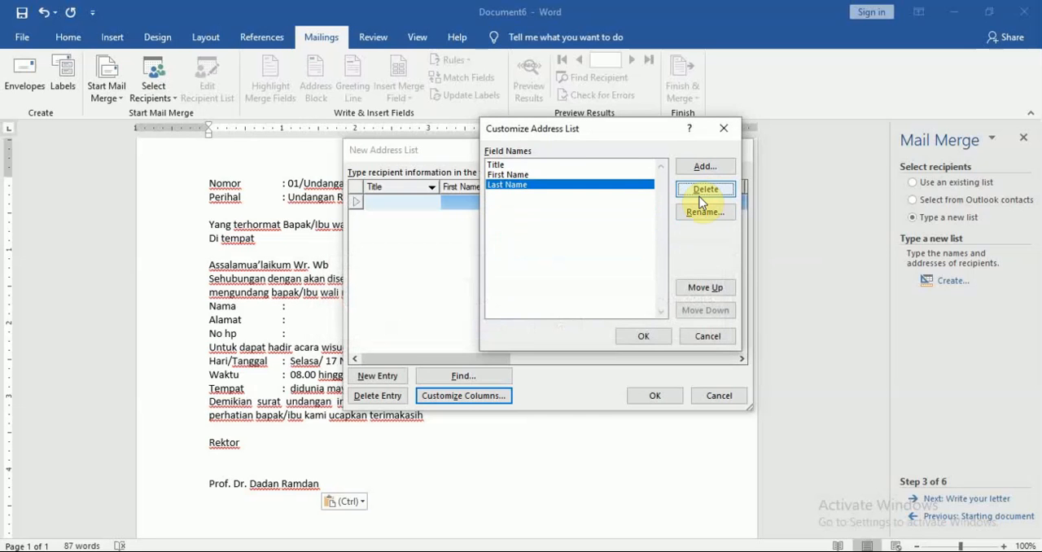
left_click(700, 201)
key("Return")
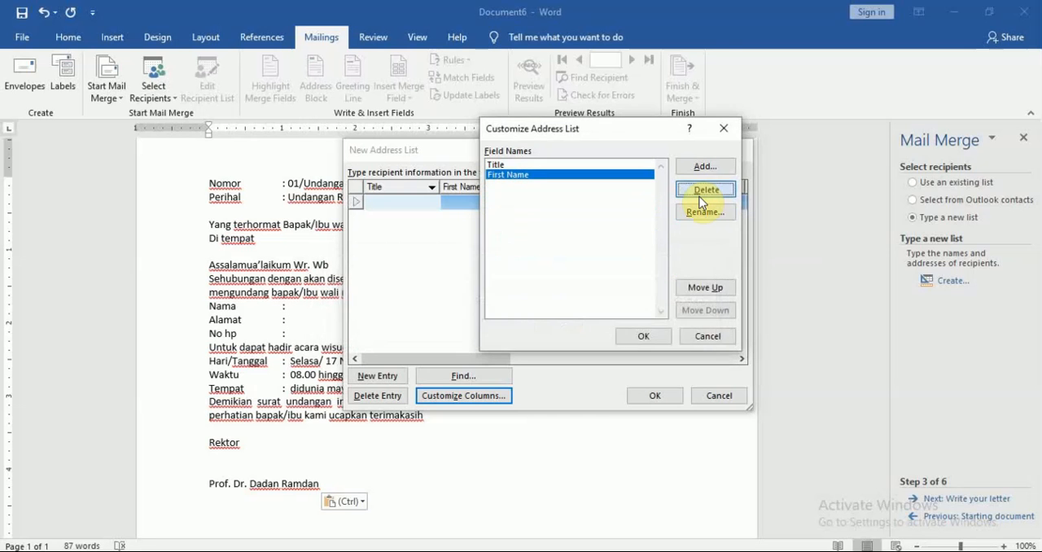
left_click(700, 201)
left_click(702, 195)
key("Return")
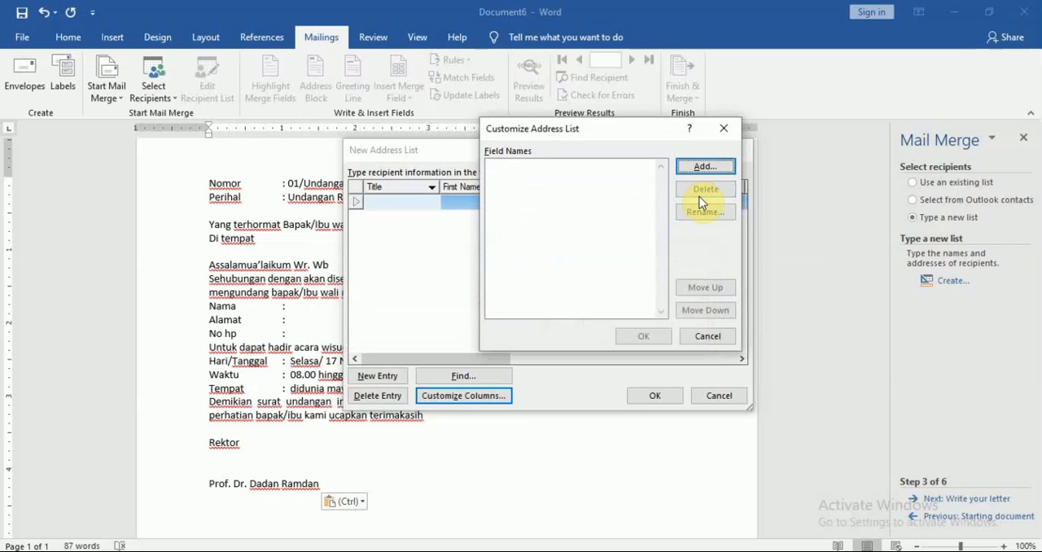
Step: Add the columns Nama, Alamat and No Hp to the address list and apply the customized columns
left_click(702, 166)
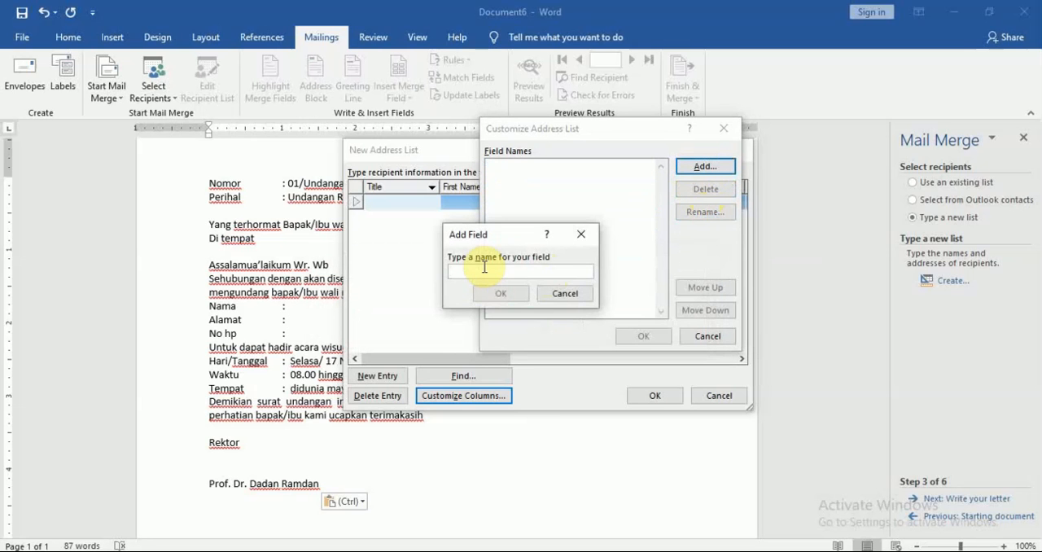
type("Nama")
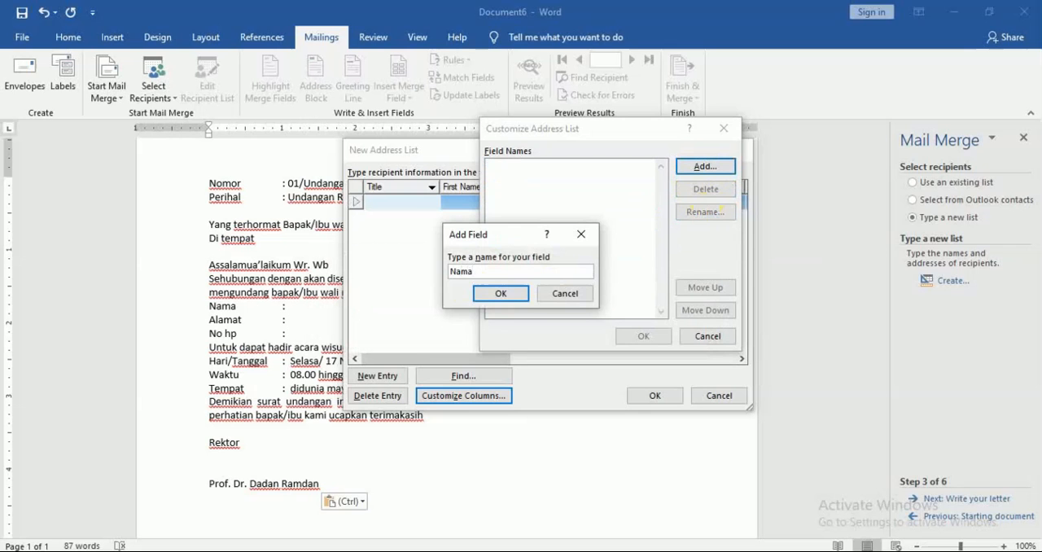
left_click(501, 293)
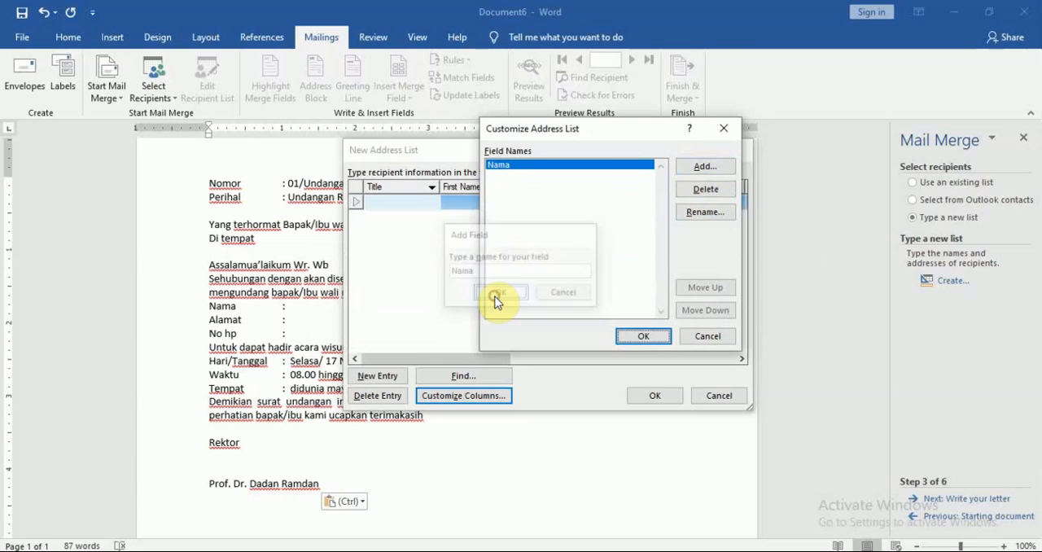
left_click(710, 167)
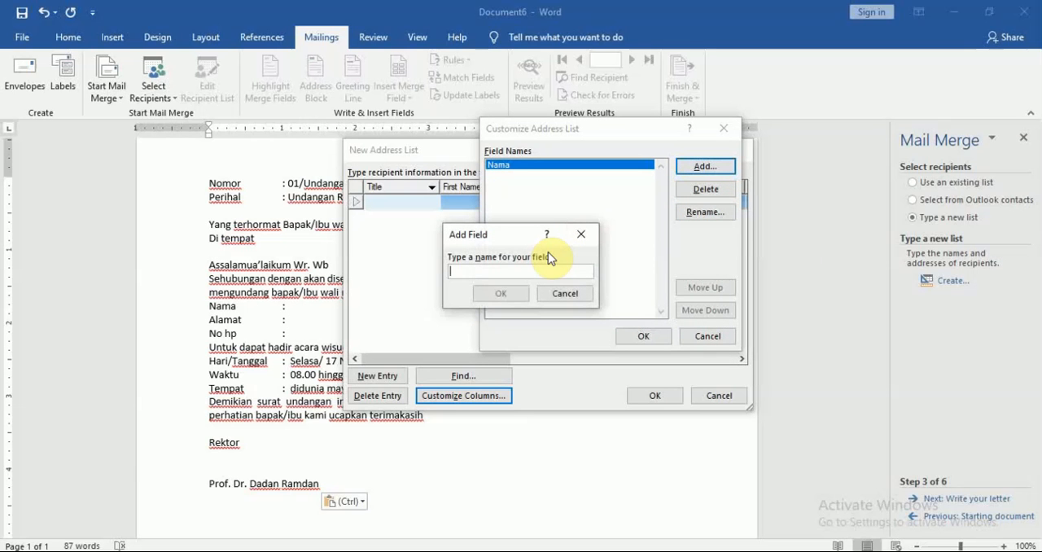
type("Alamat")
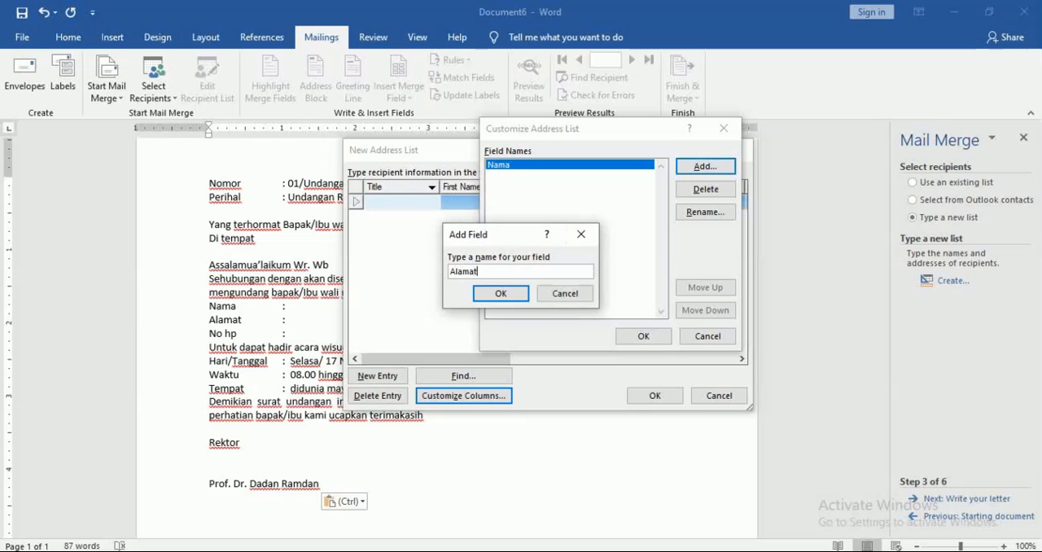
left_click(504, 293)
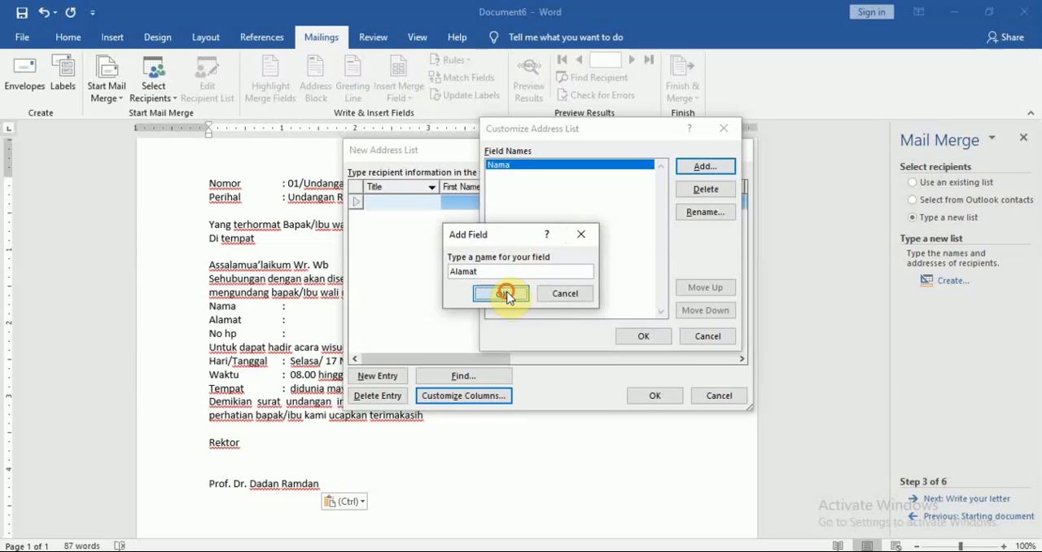
left_click(725, 170)
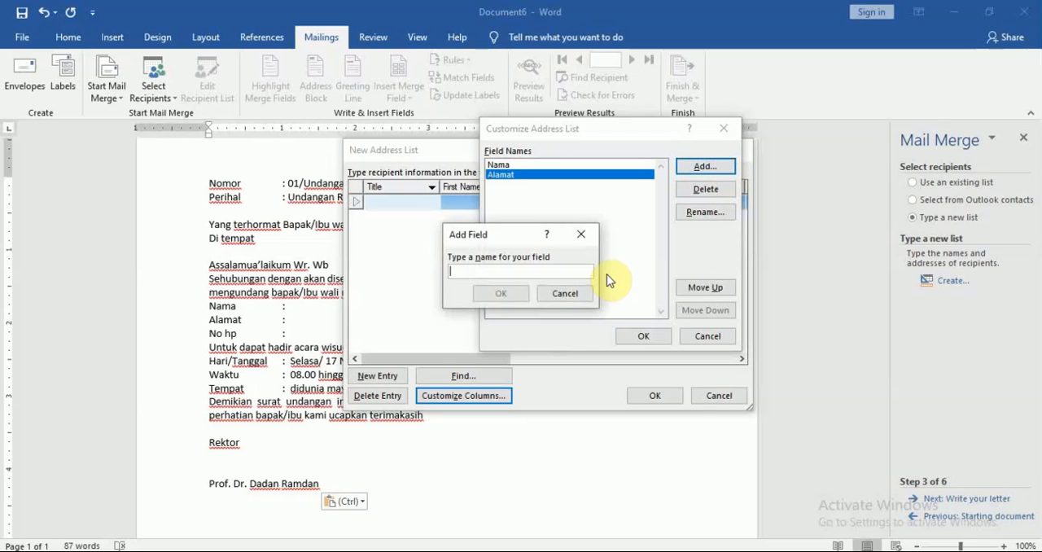
type("No Hp")
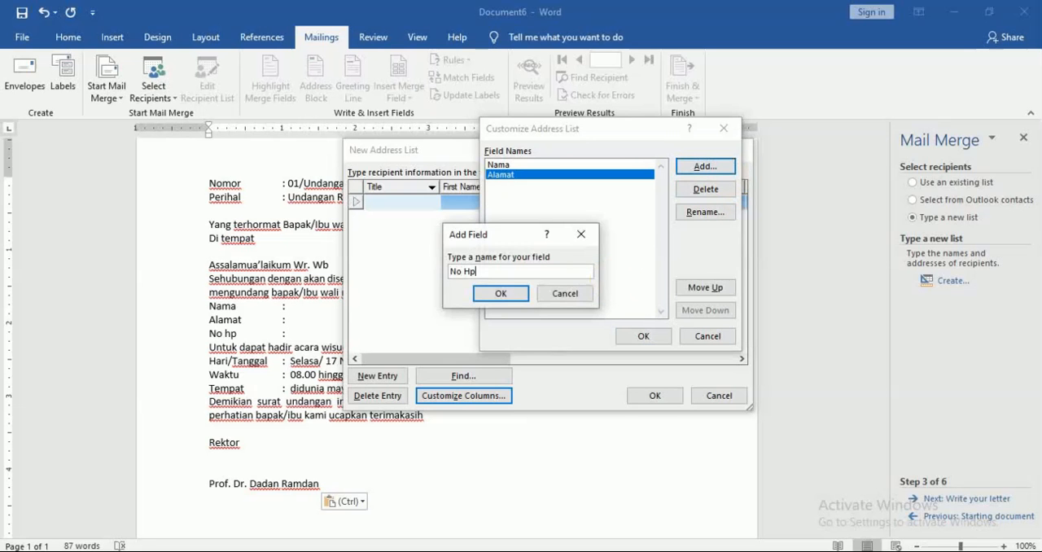
left_click(509, 294)
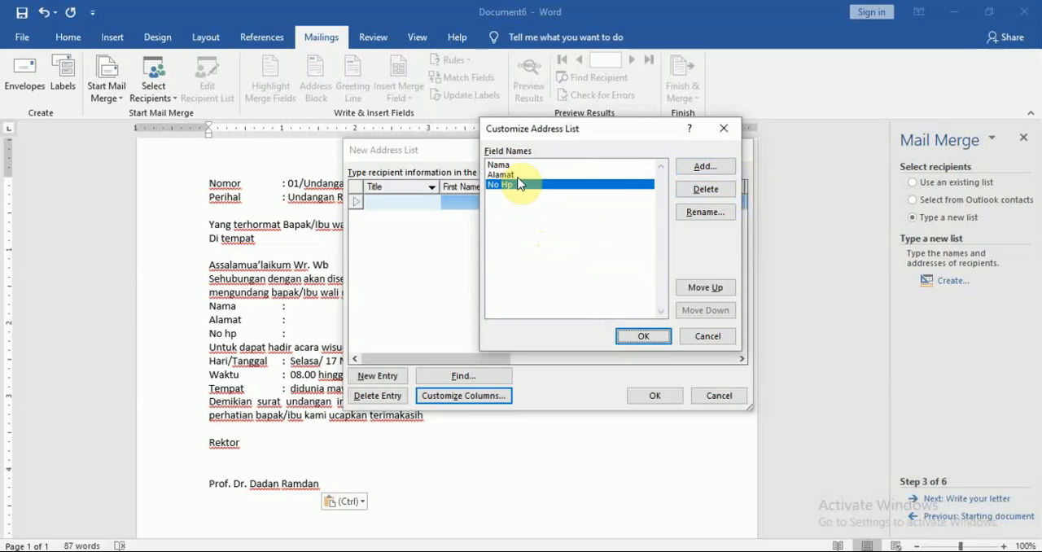
left_click(643, 336)
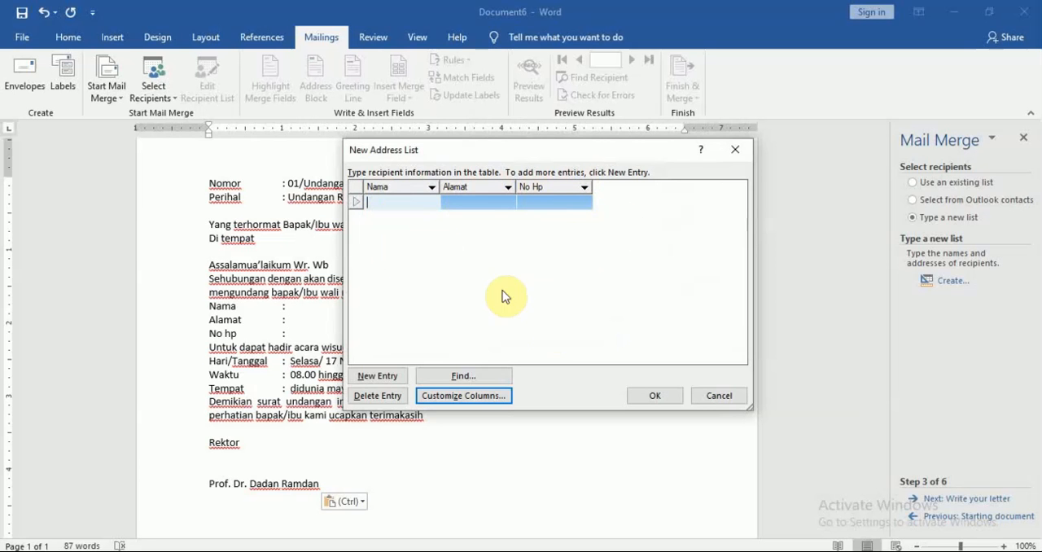
Step: Fill the first address list entry with the recipient's name under Nama, street address under Alamat and phone number under No Hp
type("Heru")
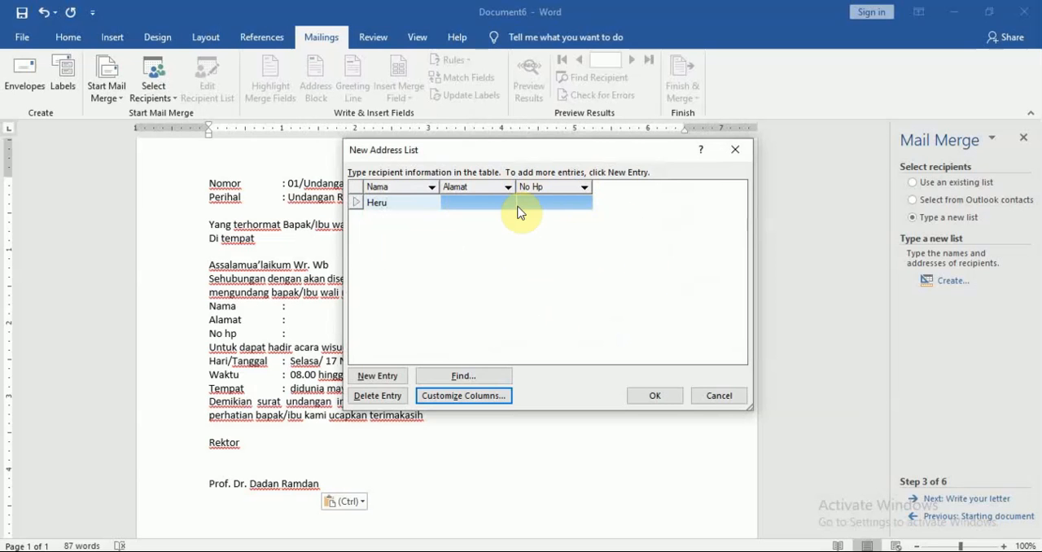
left_click(483, 203)
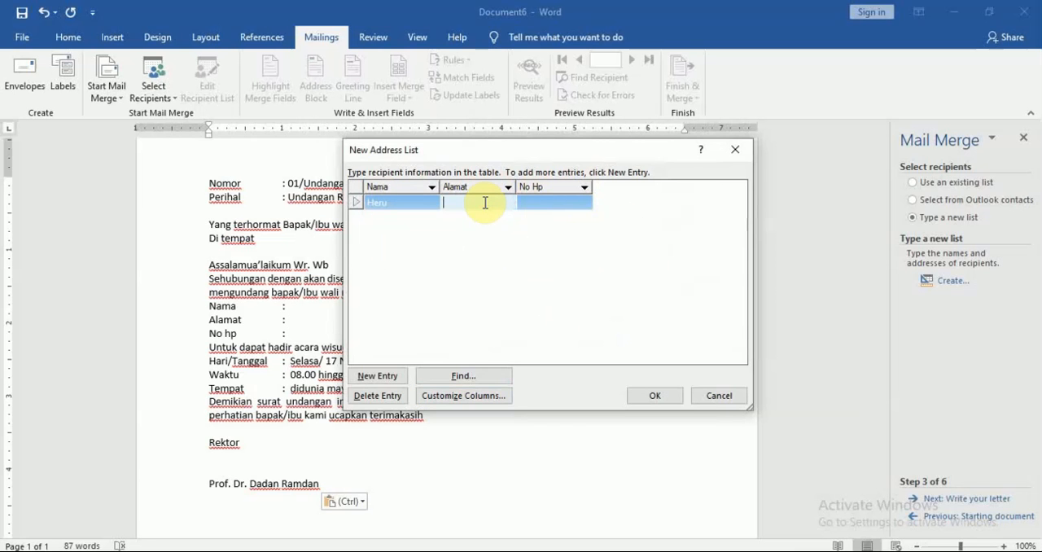
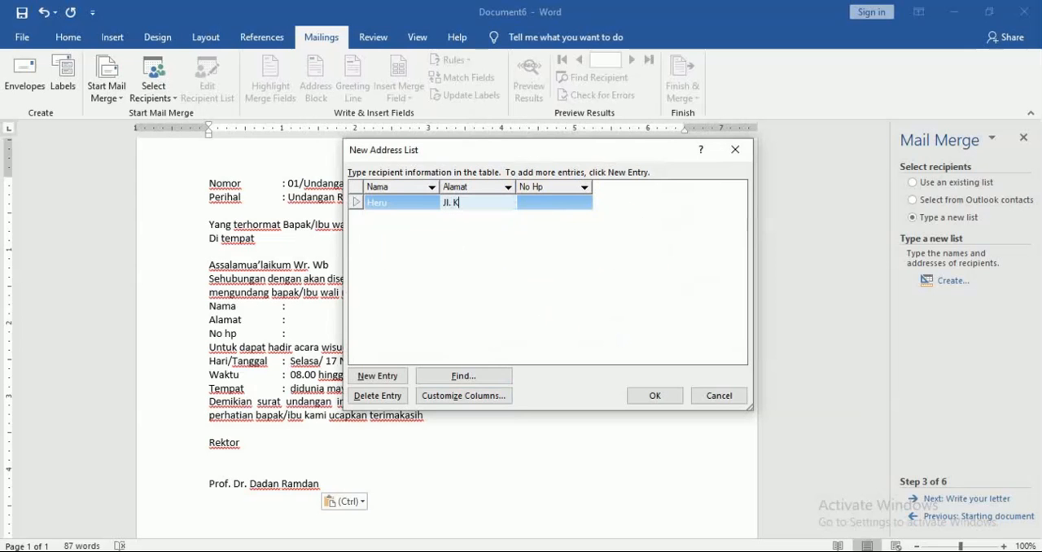
left_click(536, 198)
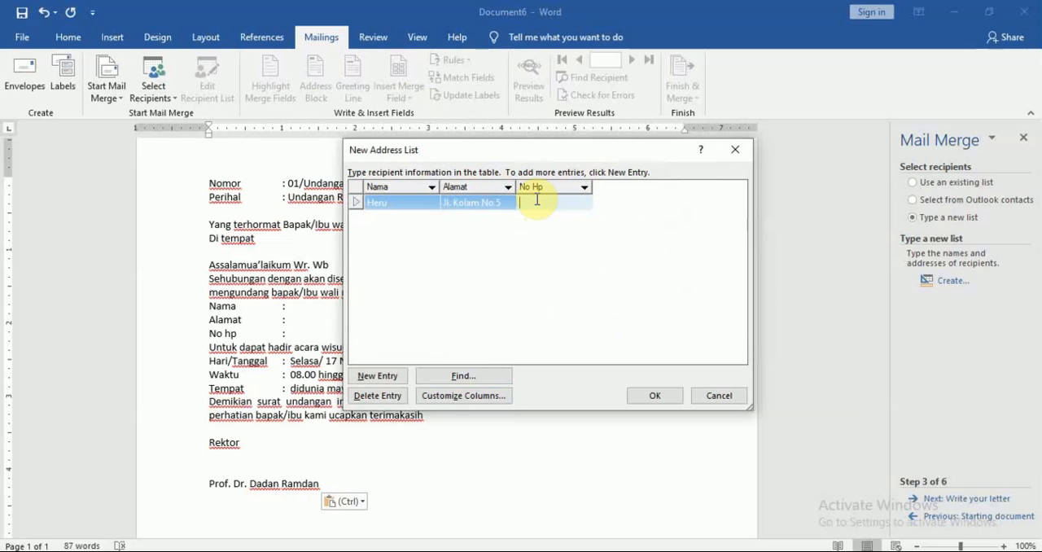
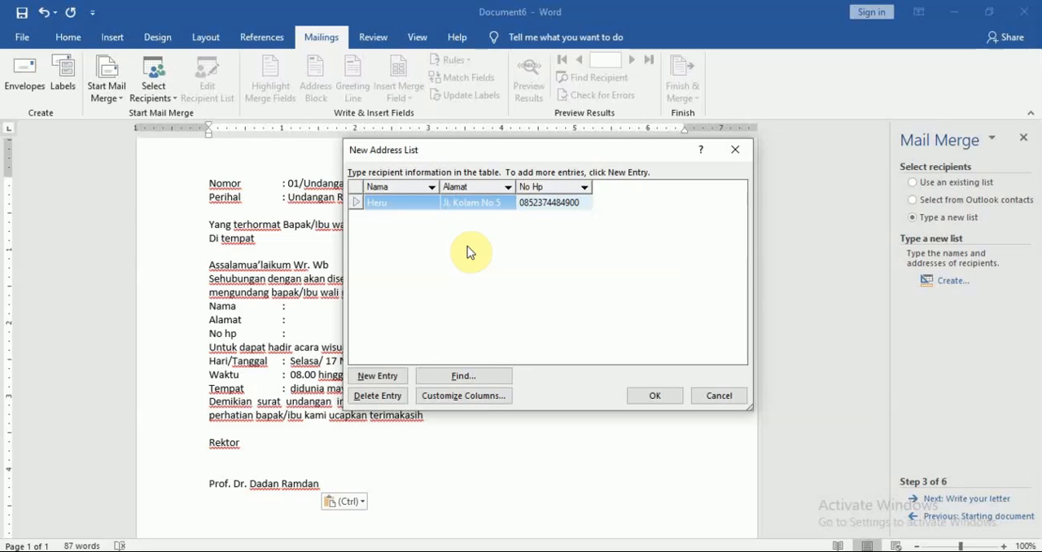
Step: Add a second entry to the address list with the recipient's name, street address and phone number
left_click(389, 374)
type("Heri")
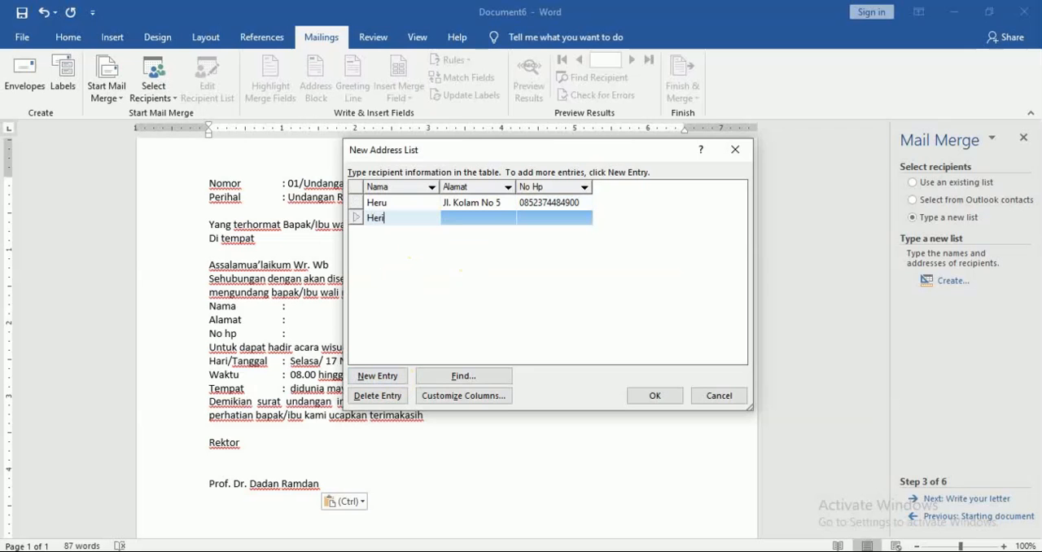
key("Tab")
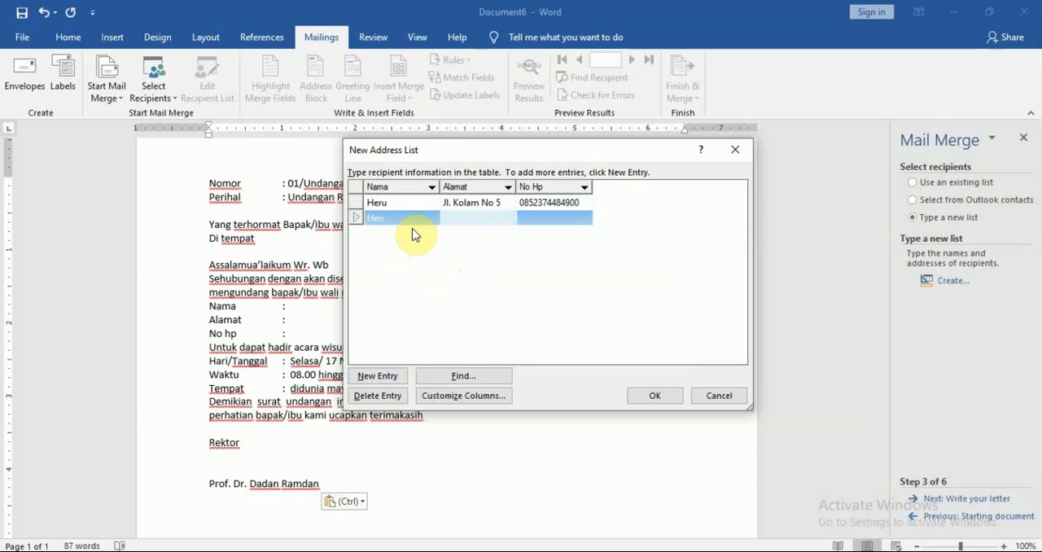
key("Tab")
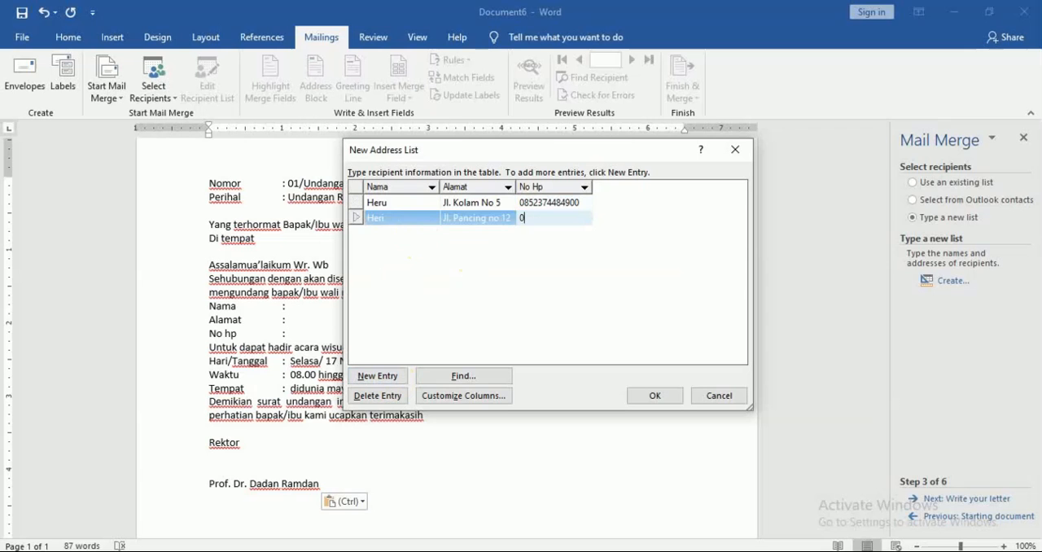
key("Tab")
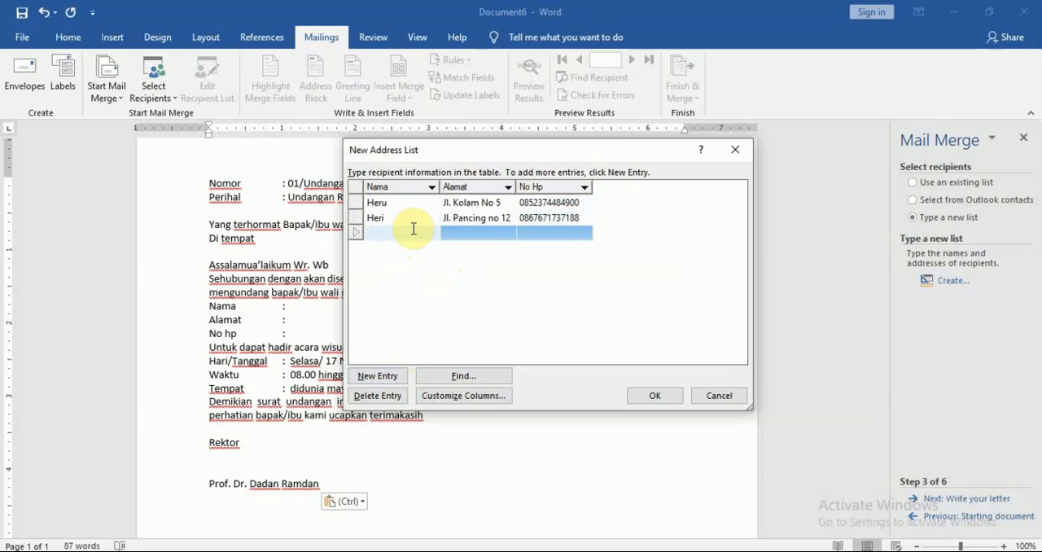
Step: Fill the third address list entry with the recipient's name, street address and phone number
type("Feri")
key("Tab")
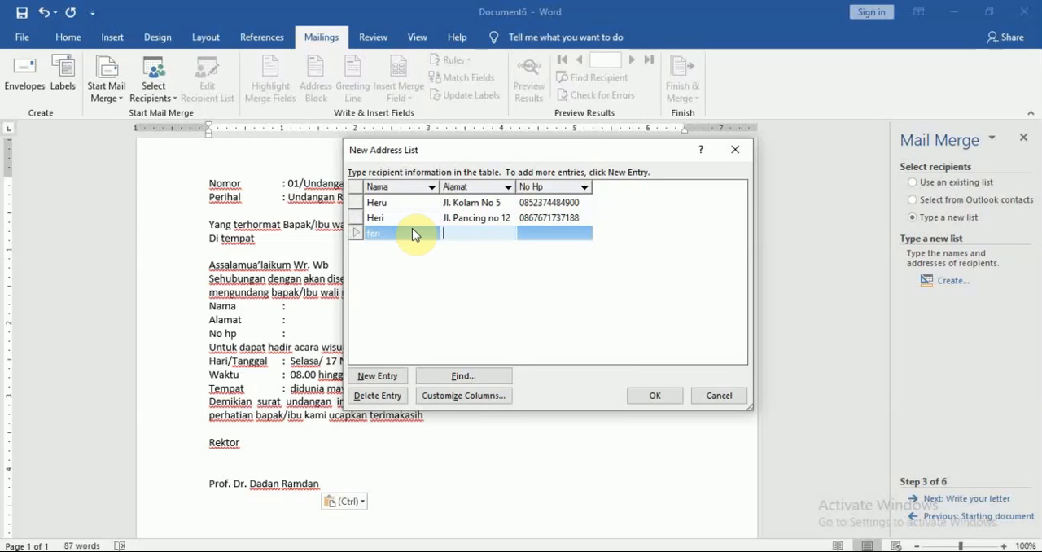
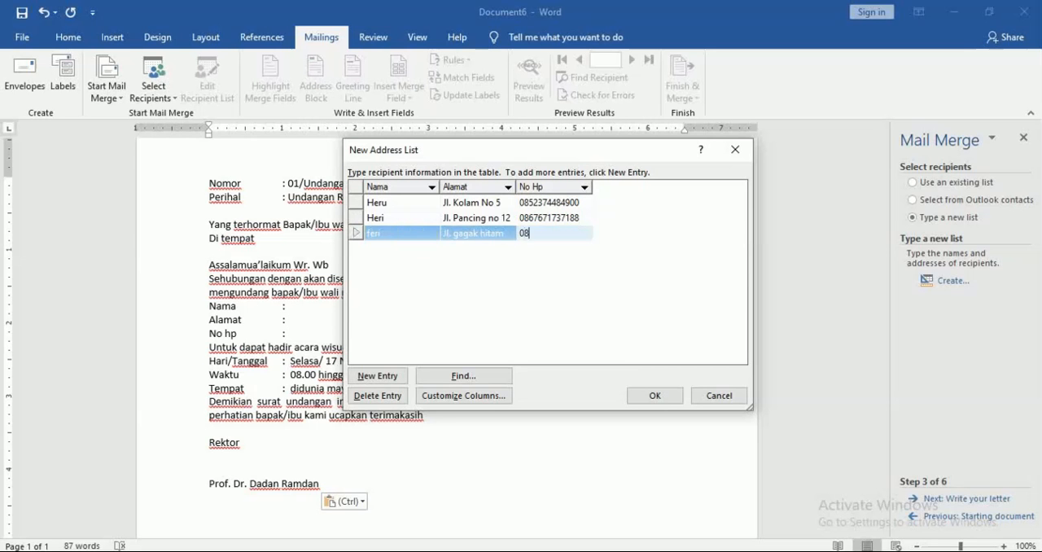
key("Tab")
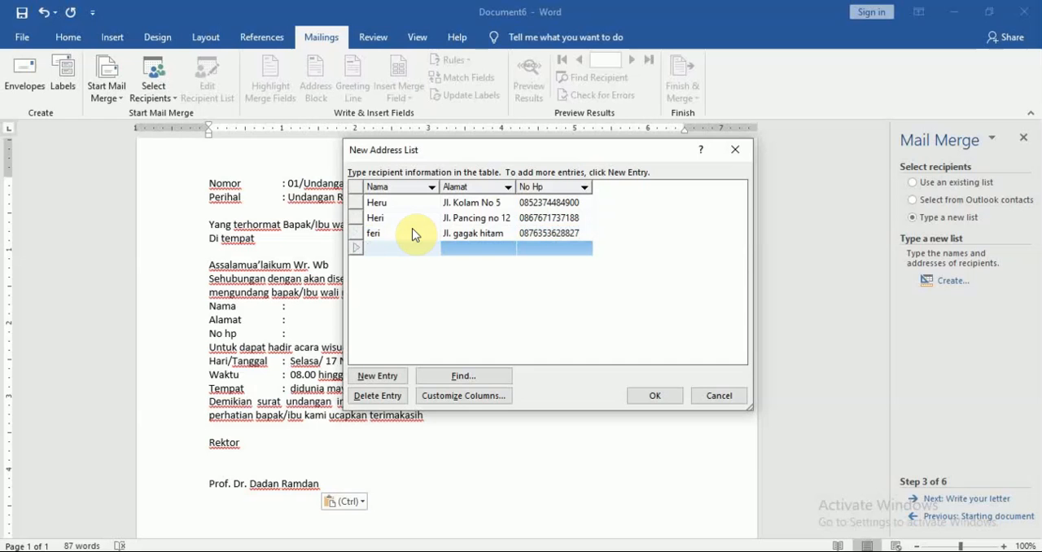
Step: Fill the fourth address list entry with the recipient's name, street address and phone number
type("deli")
key("Tab")
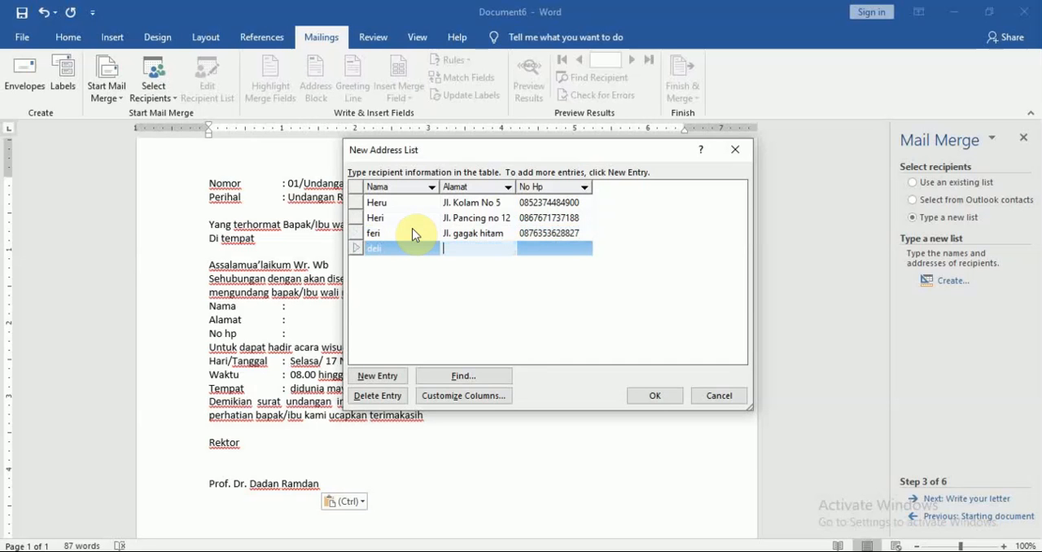
type("jl. gatot subroto")
key("Tab")
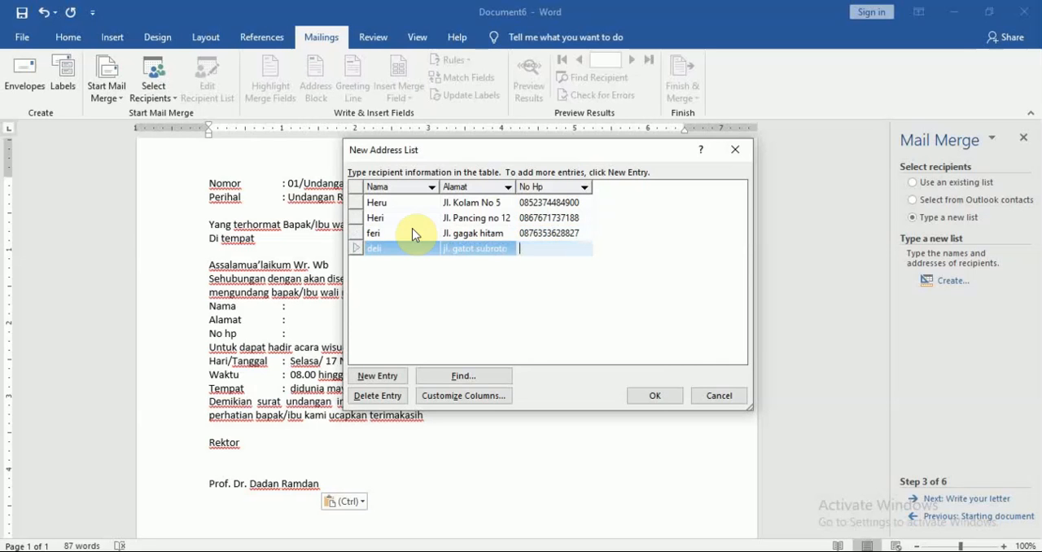
key("Tab")
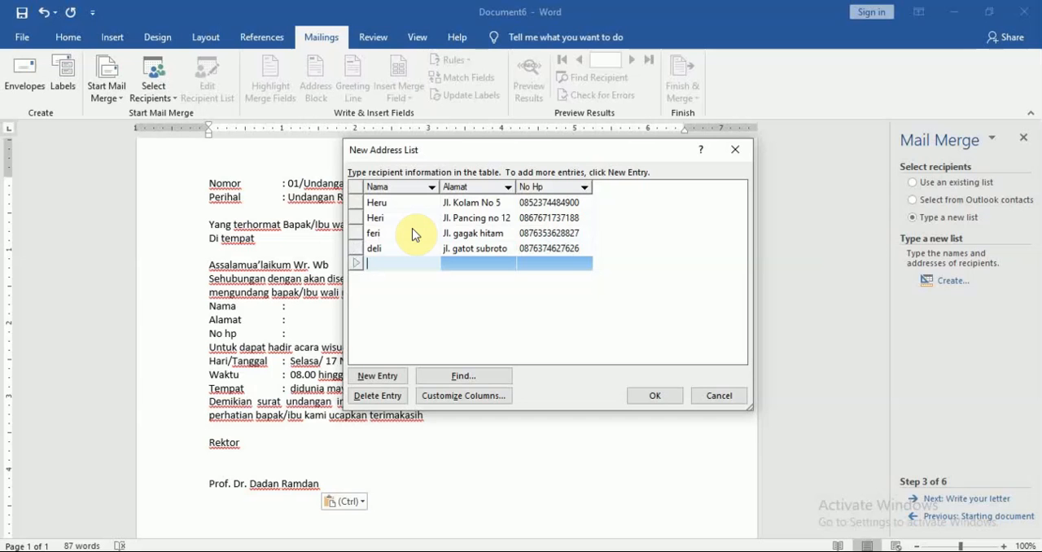
Step: Fill the fifth address list entry with the recipient's name, street address and phone number
type("hani")
key("Tab")
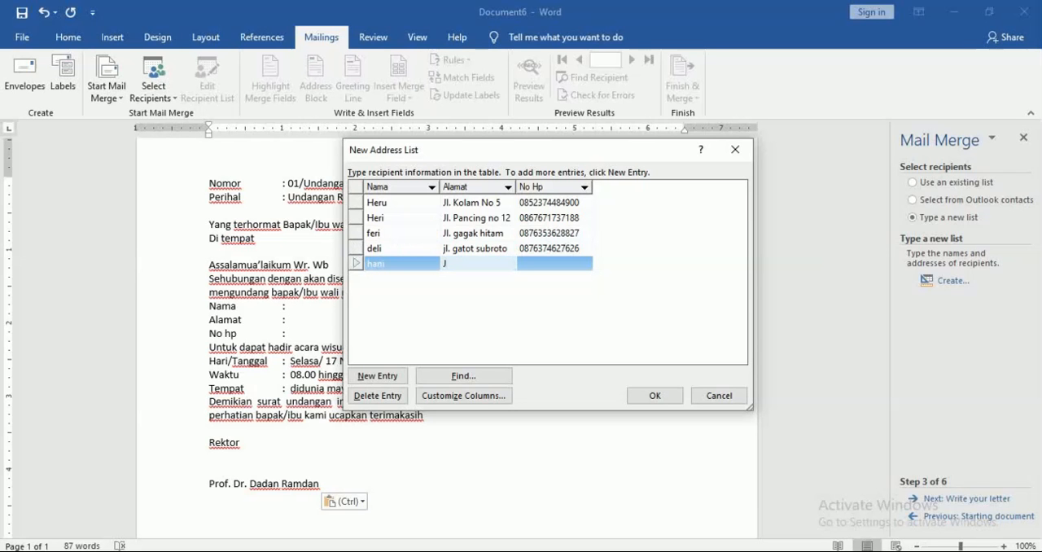
type("Jl. perjuangan")
key("Tab")
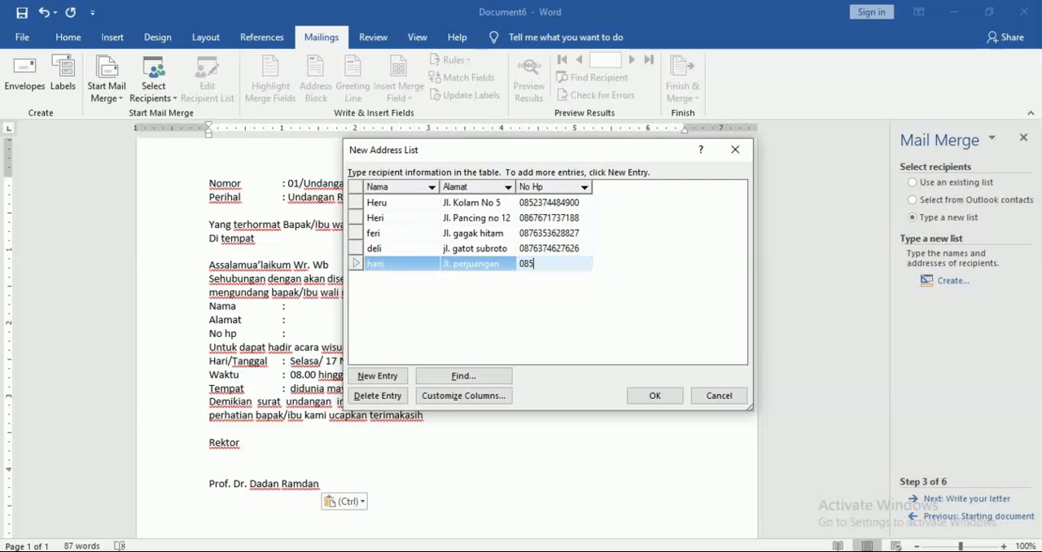
Step: Finish the address list and save it as undangan1 in the Athir folder on the Data (D:) drive
left_click(657, 395)
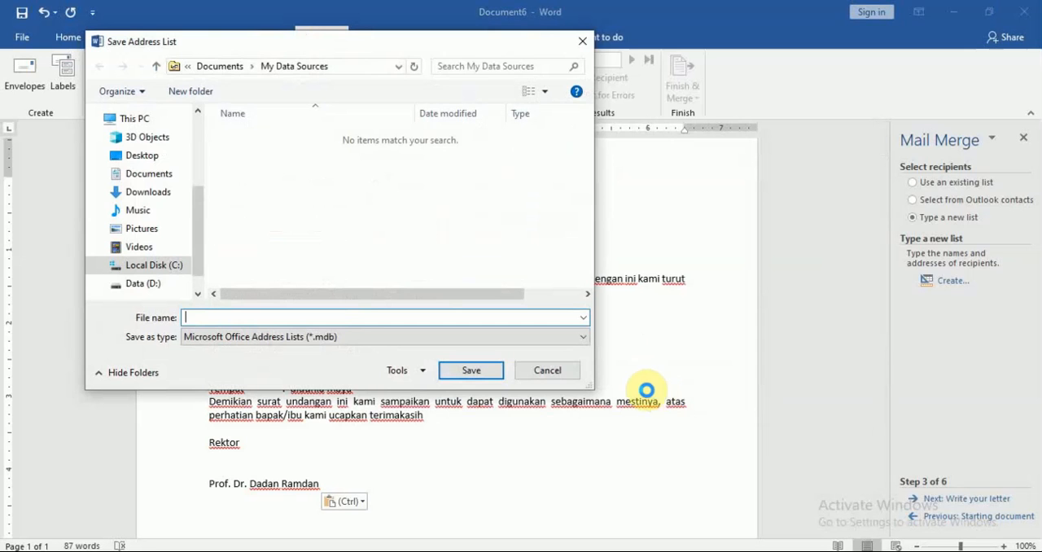
left_click_drag(343, 42, 517, 86)
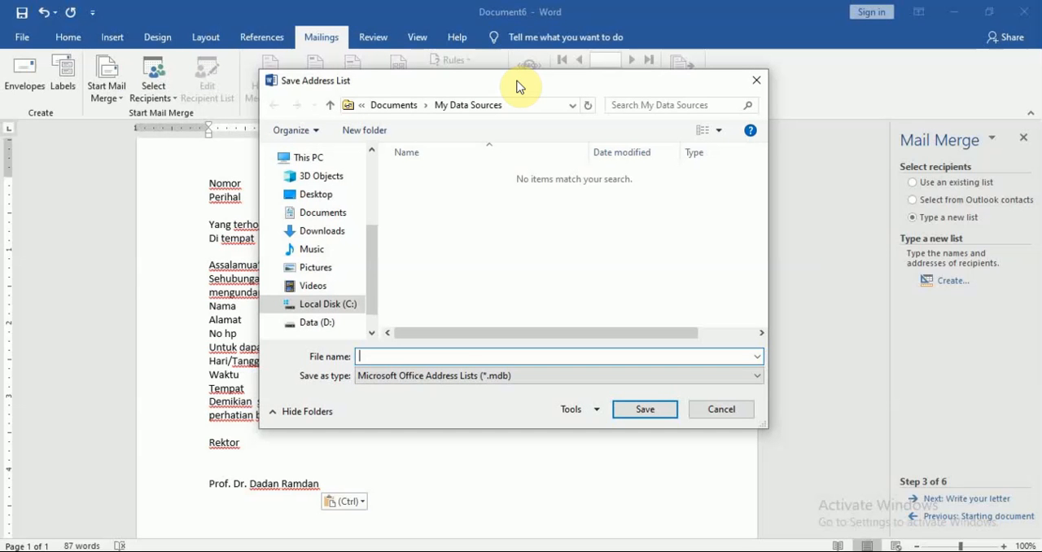
left_click(316, 324)
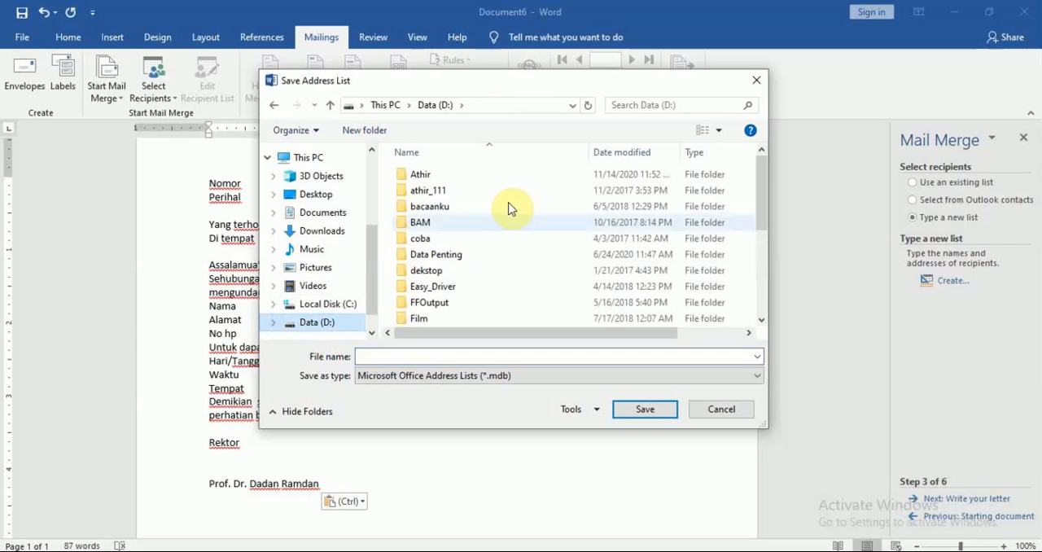
double_click(419, 178)
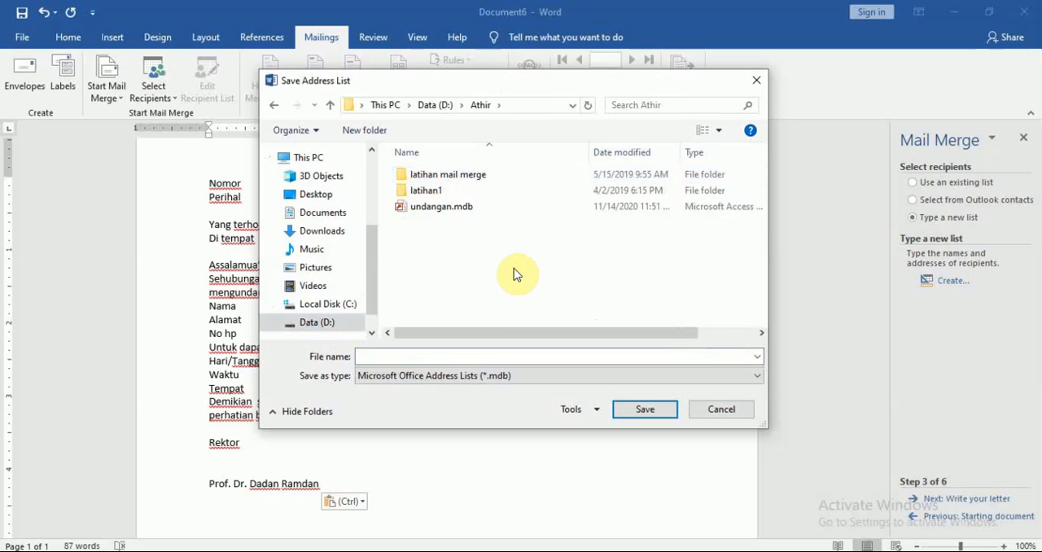
left_click(469, 357)
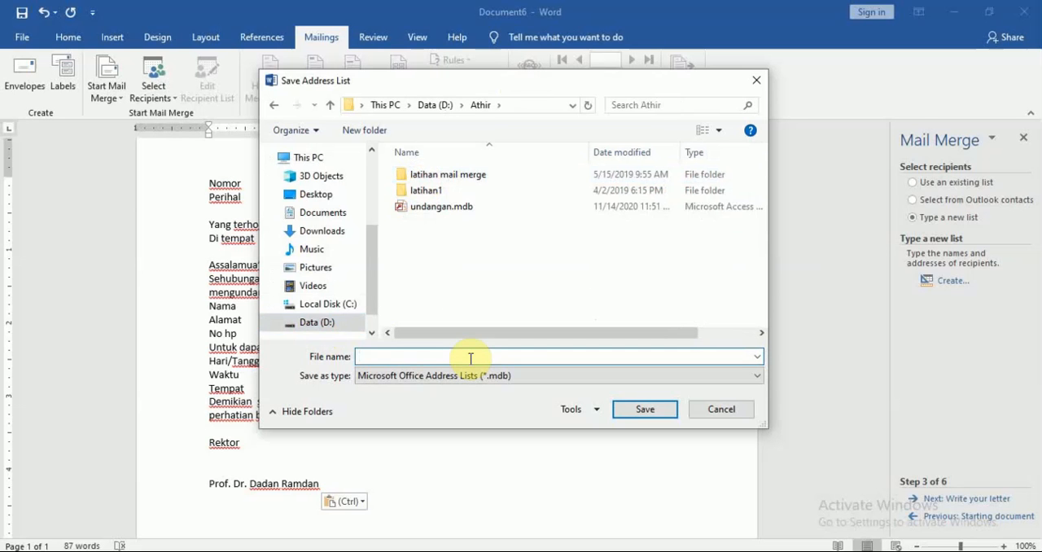
type("und")
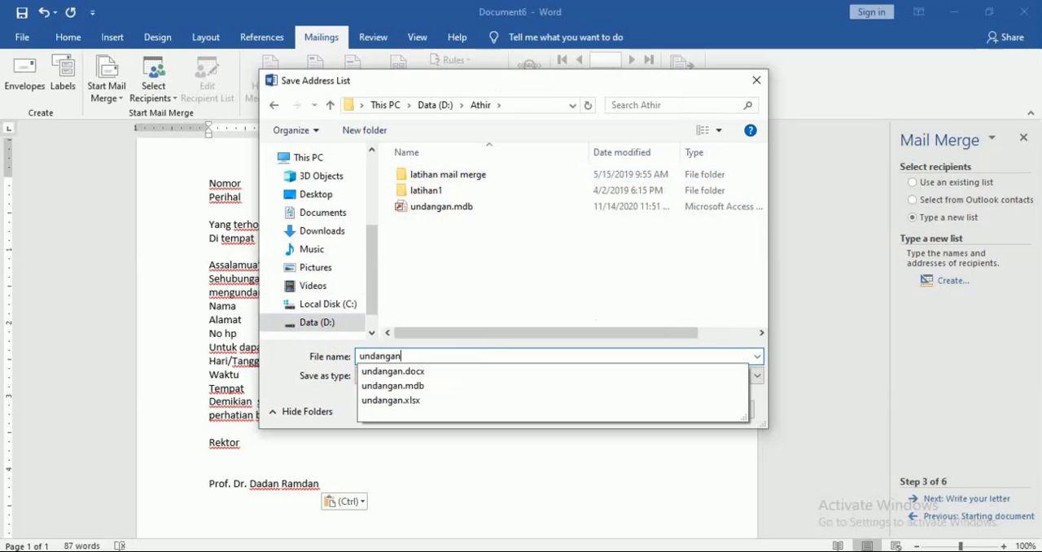
type("angan1")
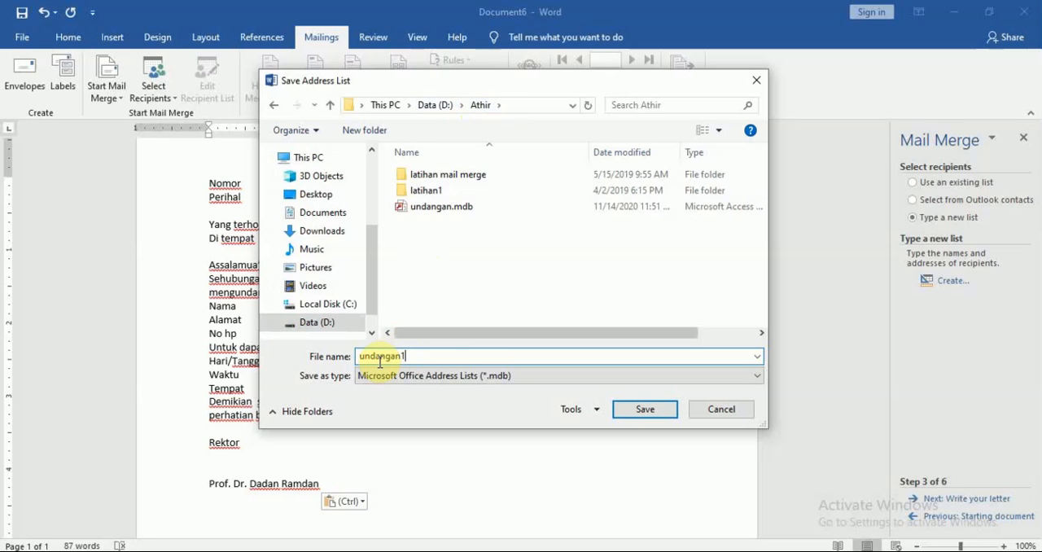
left_click(646, 410)
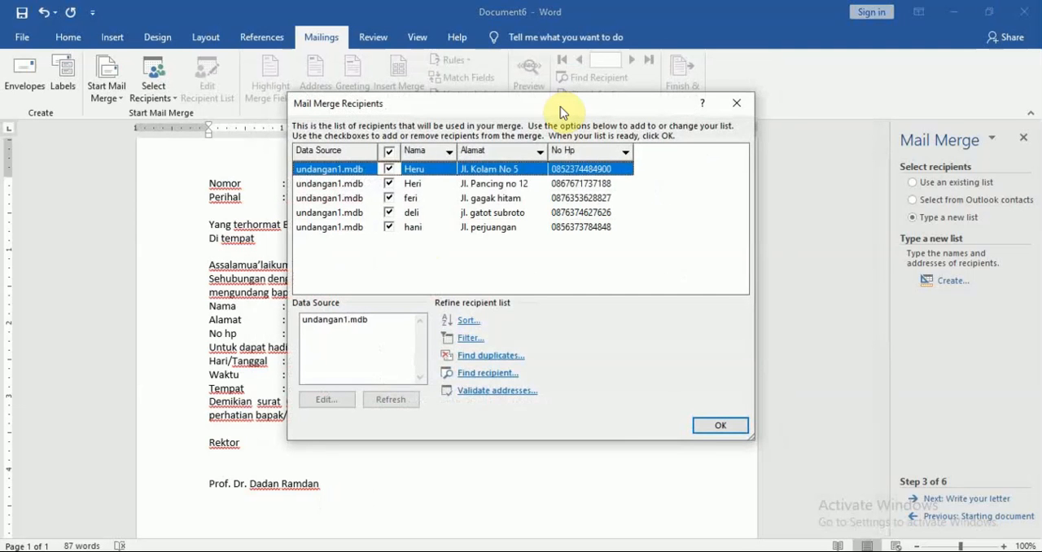
Step: Open the undangan1.mdb data source for editing to examine its entries, and close it without changes
mouse_move(556, 107)
left_mouse_down()
mouse_move(566, 110)
mouse_move(530, 130)
mouse_move(560, 122)
left_mouse_up()
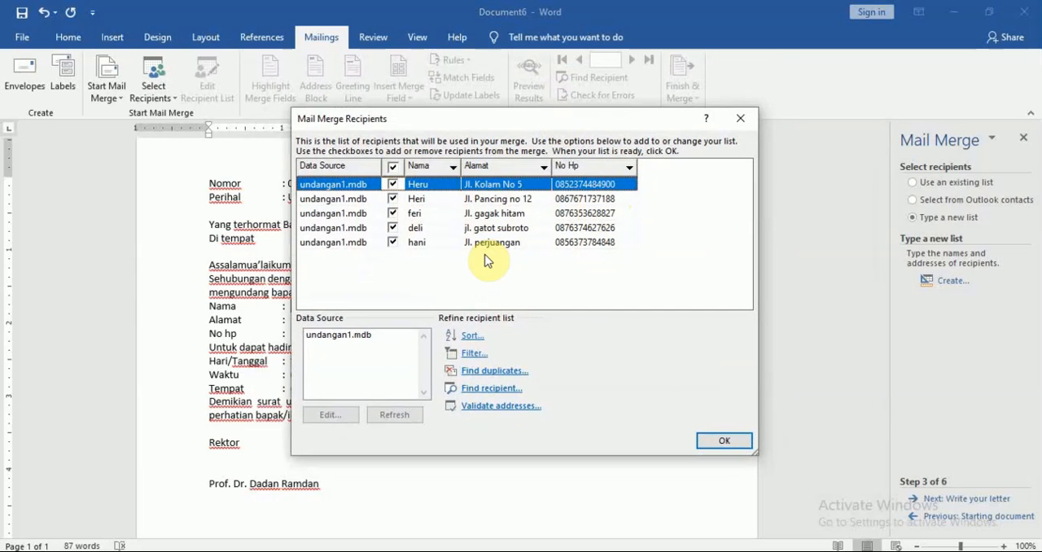
left_click(330, 337)
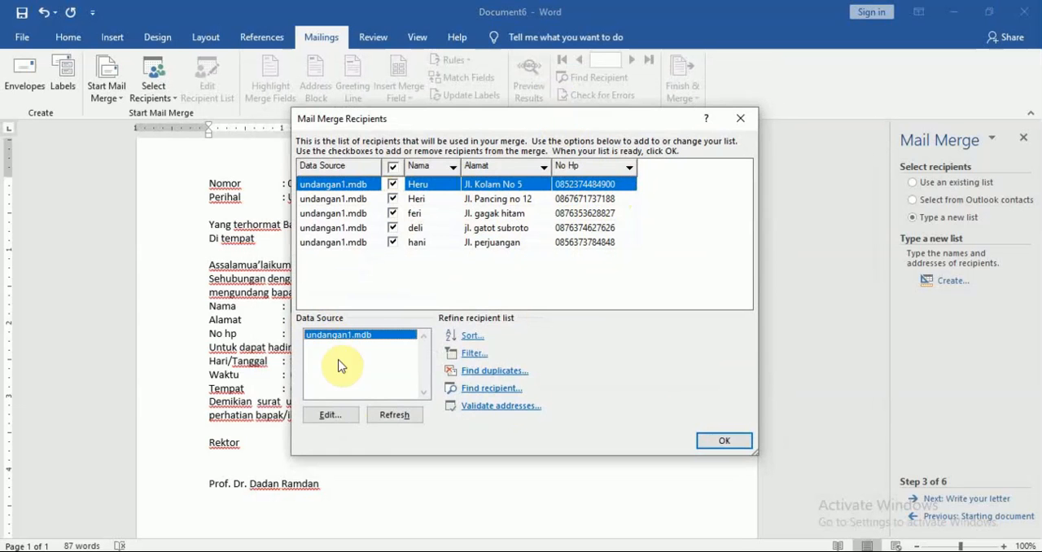
left_click(341, 417)
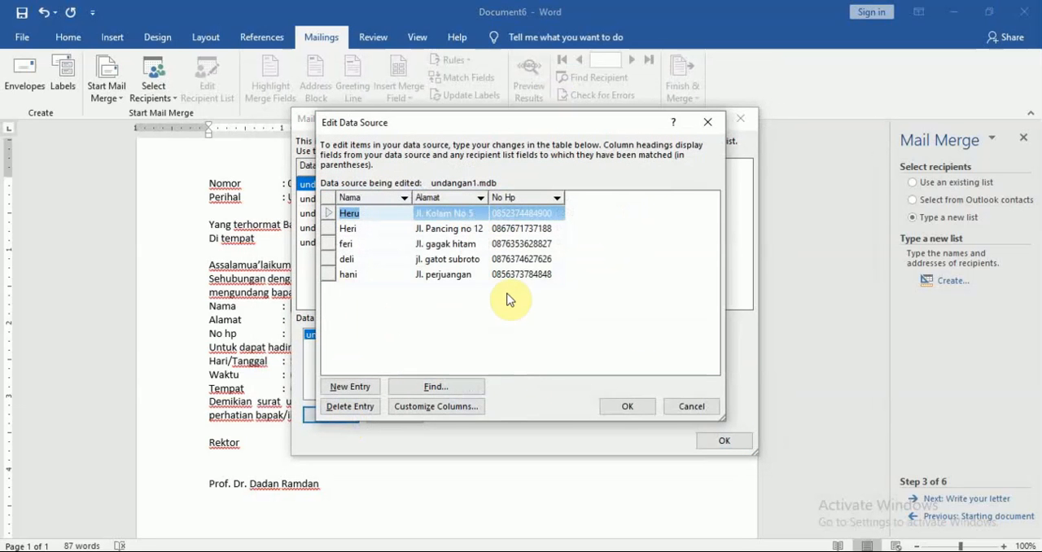
left_click(690, 405)
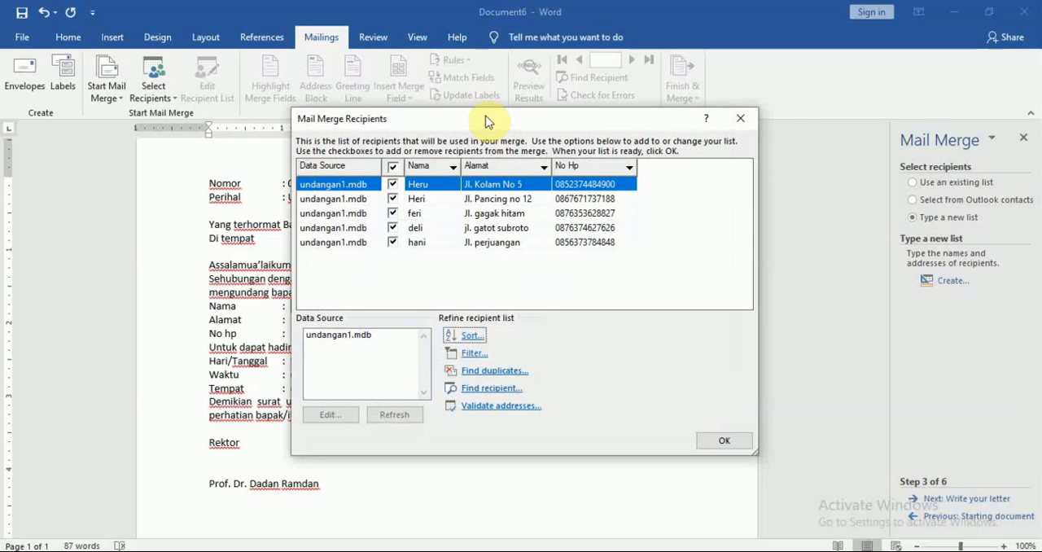
Step: Accept the mail merge recipients and advance the wizard to writing the letter
left_click_drag(486, 119, 453, 96)
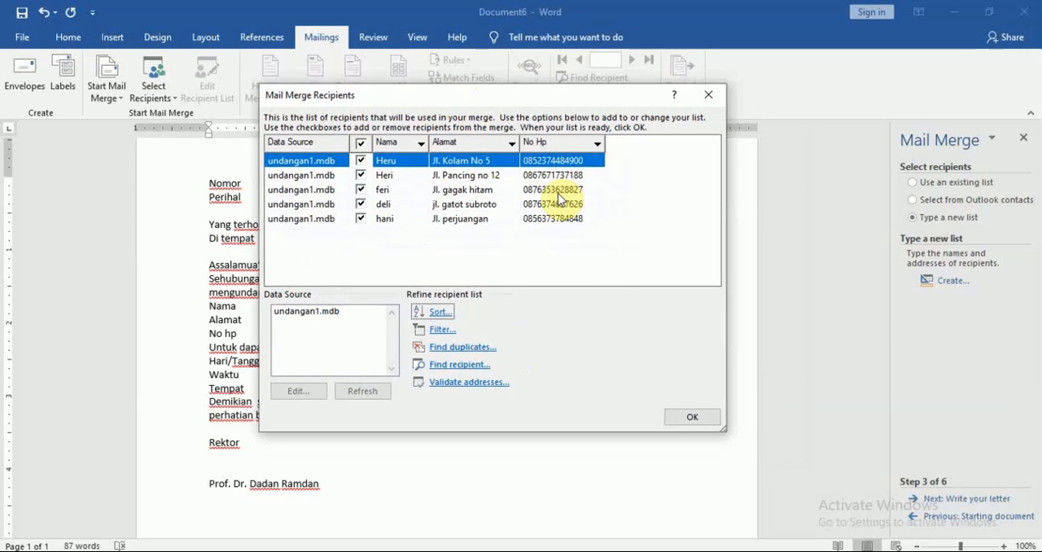
left_click(693, 417)
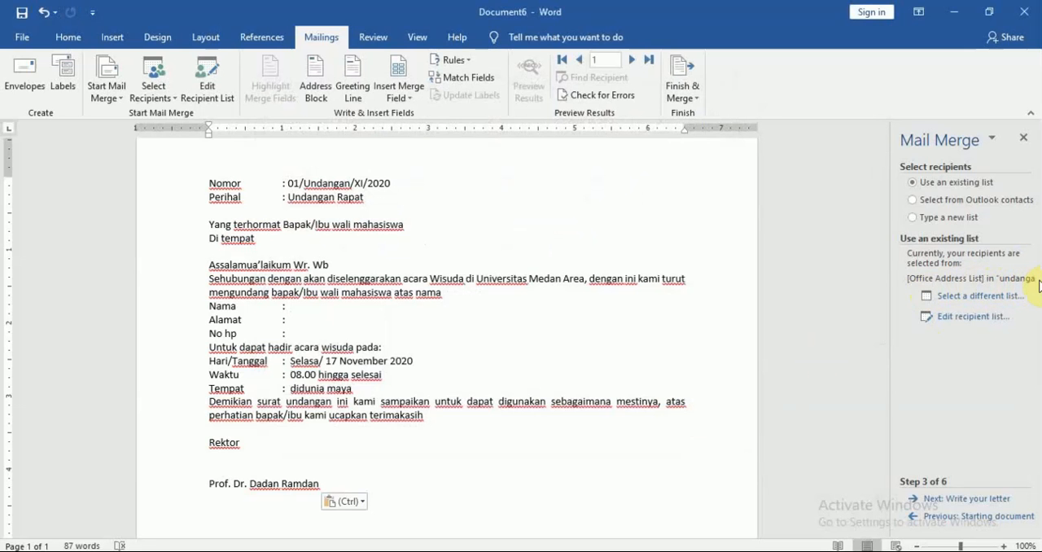
left_click(967, 499)
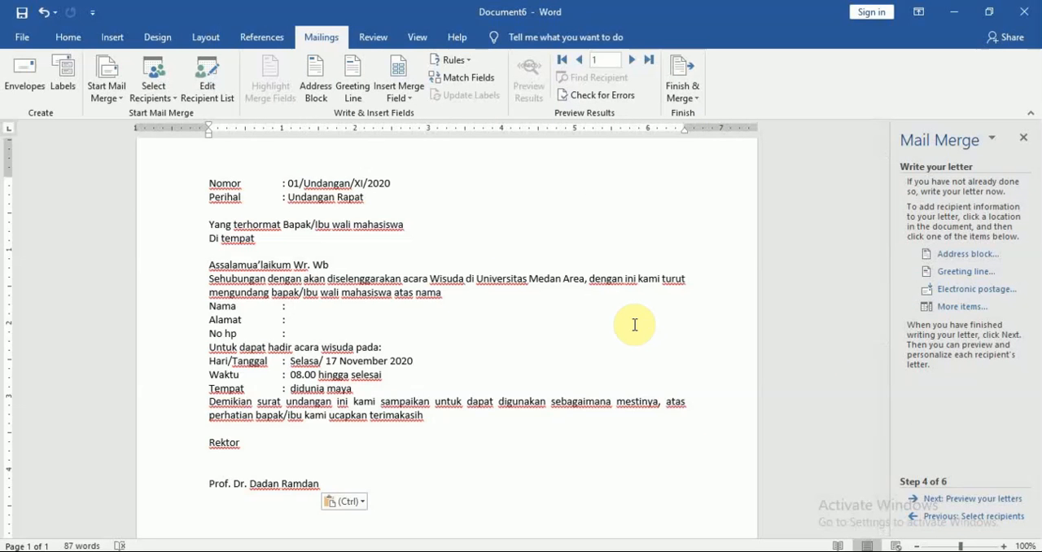
Step: Insert the Nama merge field after the colon on the letter's Nama line
left_click(291, 306)
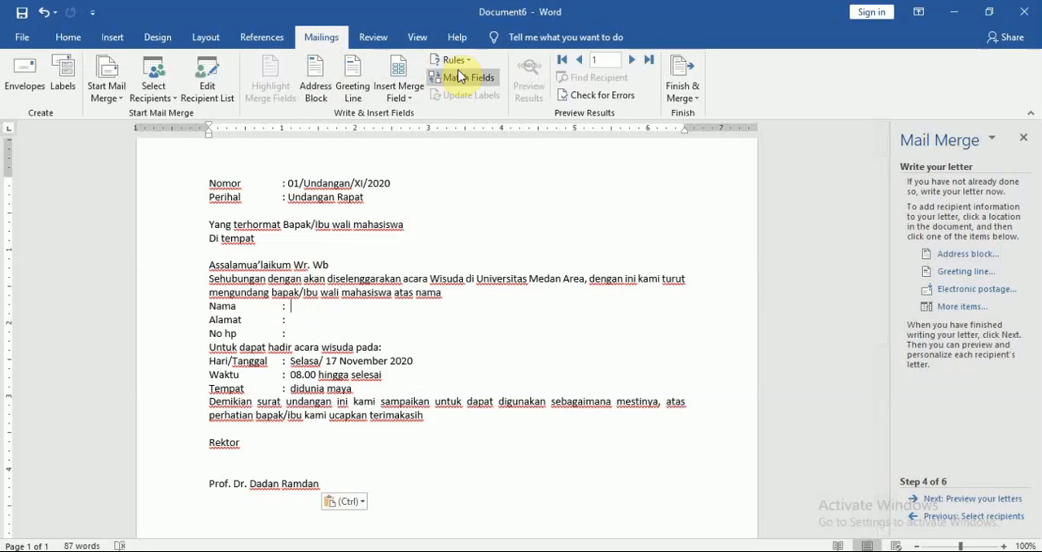
left_click(413, 99)
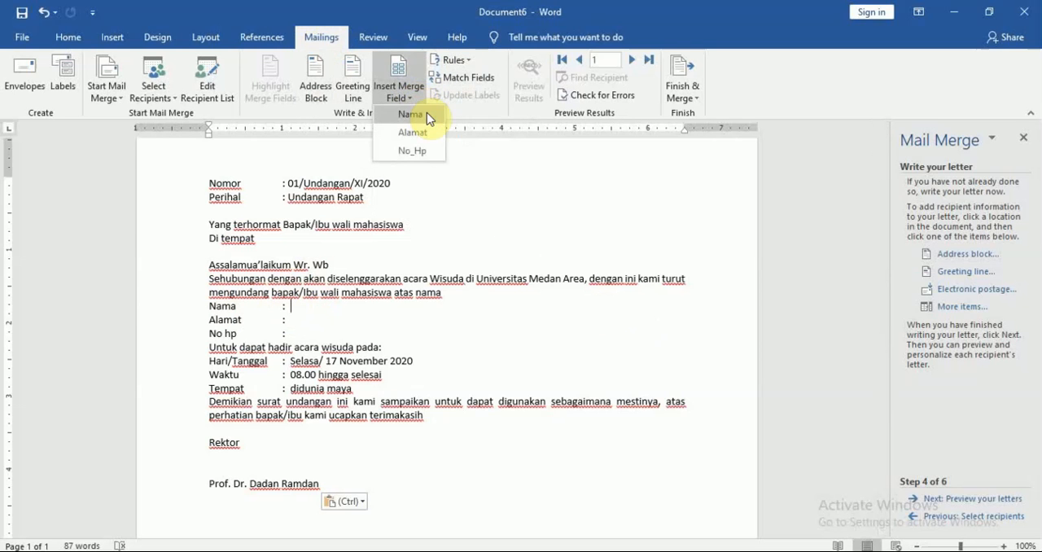
left_click(418, 113)
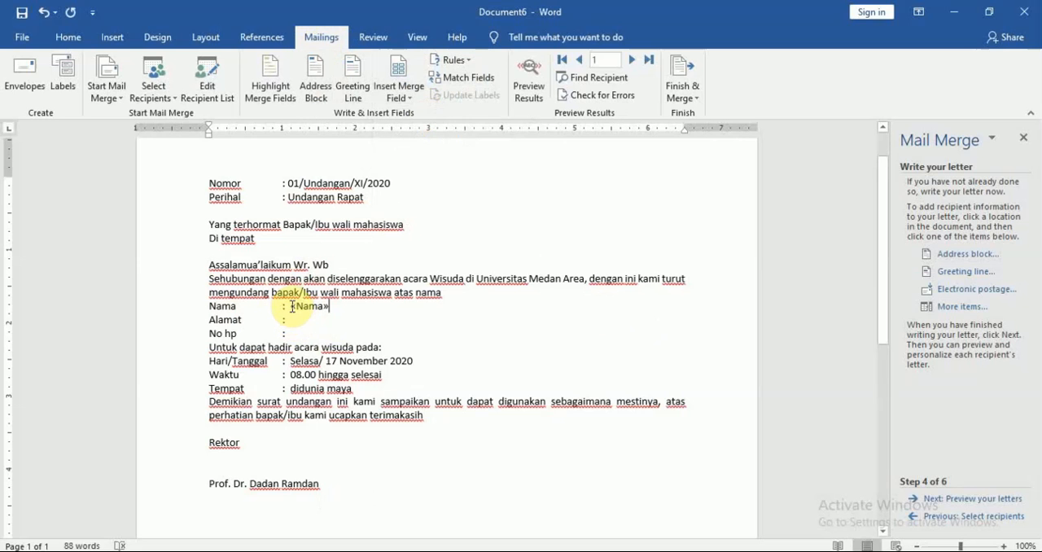
Step: Insert the Alamat and No_Hp merge fields after the colons on the letter's Alamat and No hp lines
left_click_drag(290, 306, 344, 304)
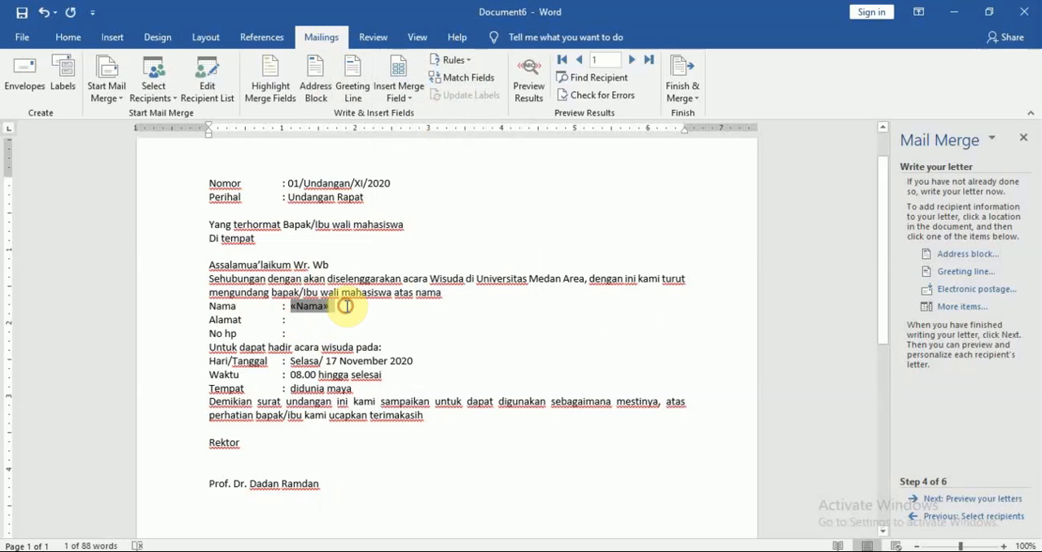
left_click(347, 306)
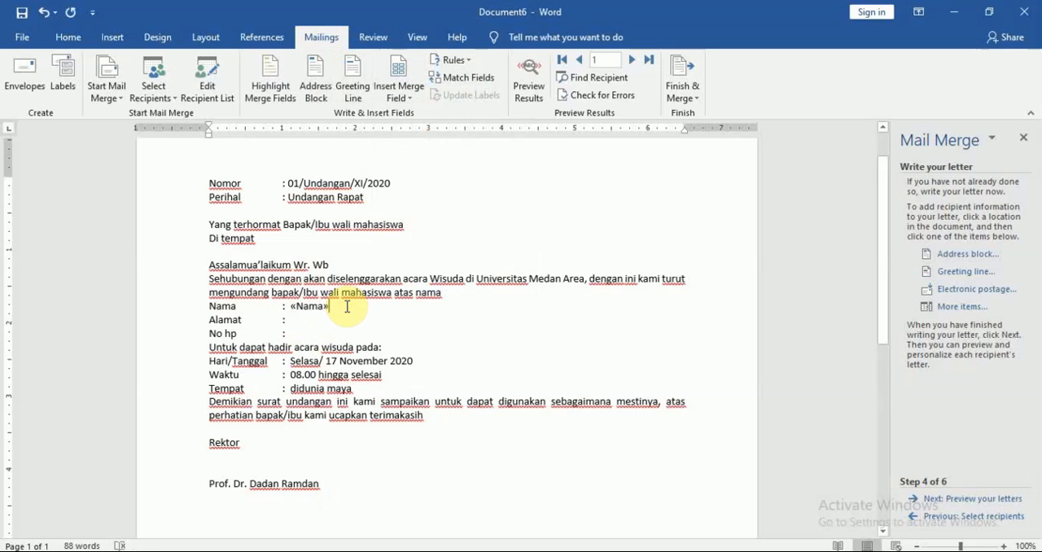
left_click(295, 321)
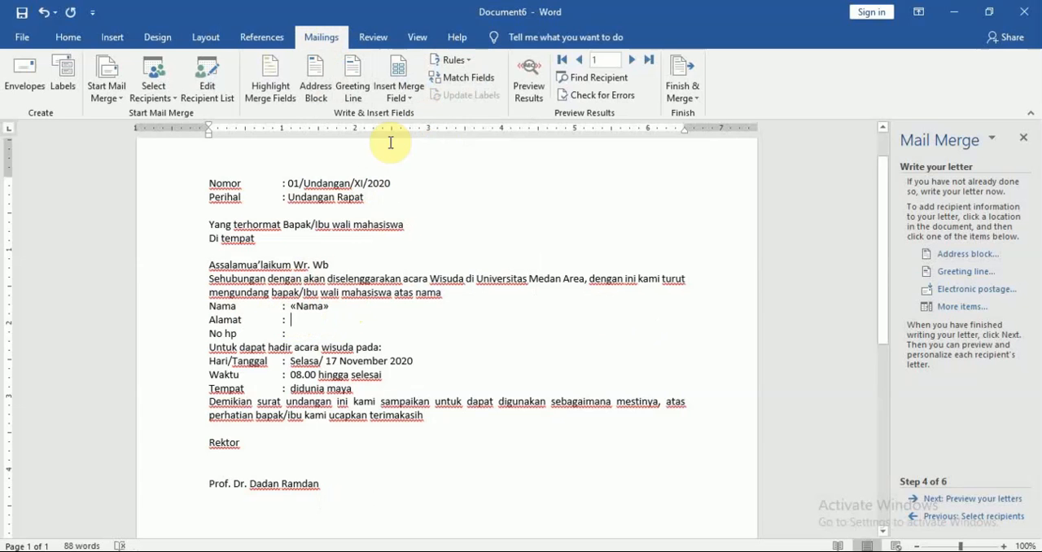
left_click(404, 96)
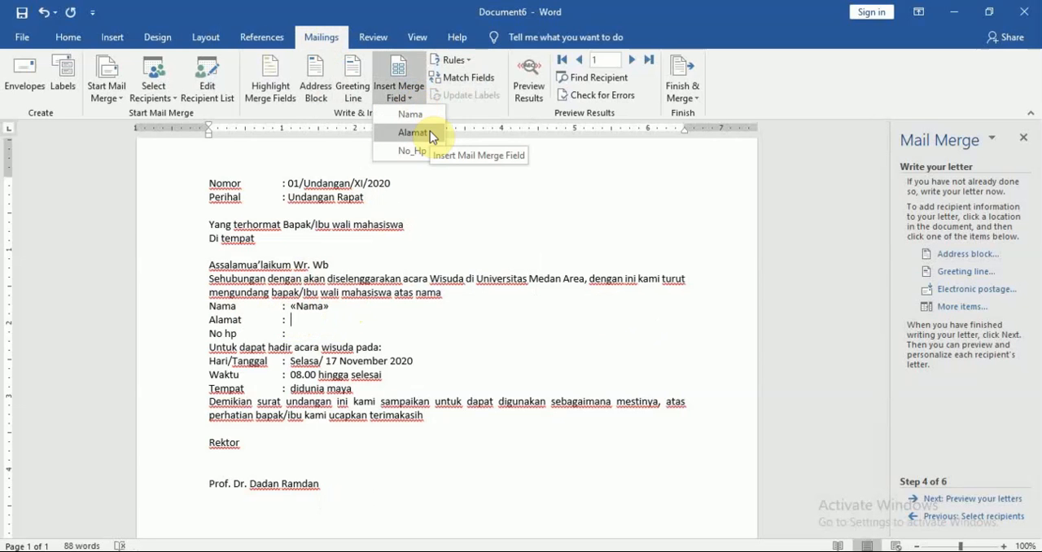
left_click(430, 133)
left_click(300, 333)
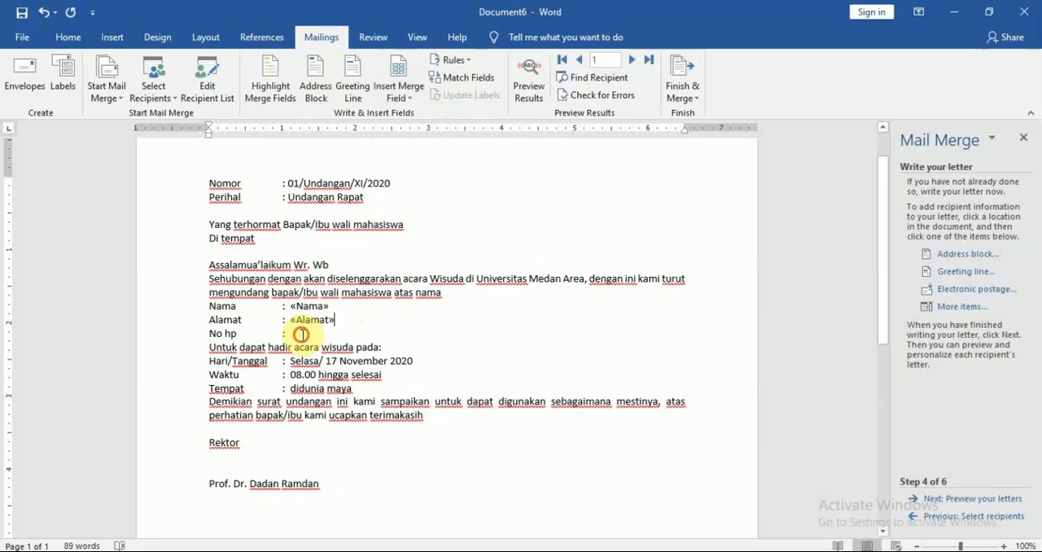
left_click(401, 95)
left_click(429, 154)
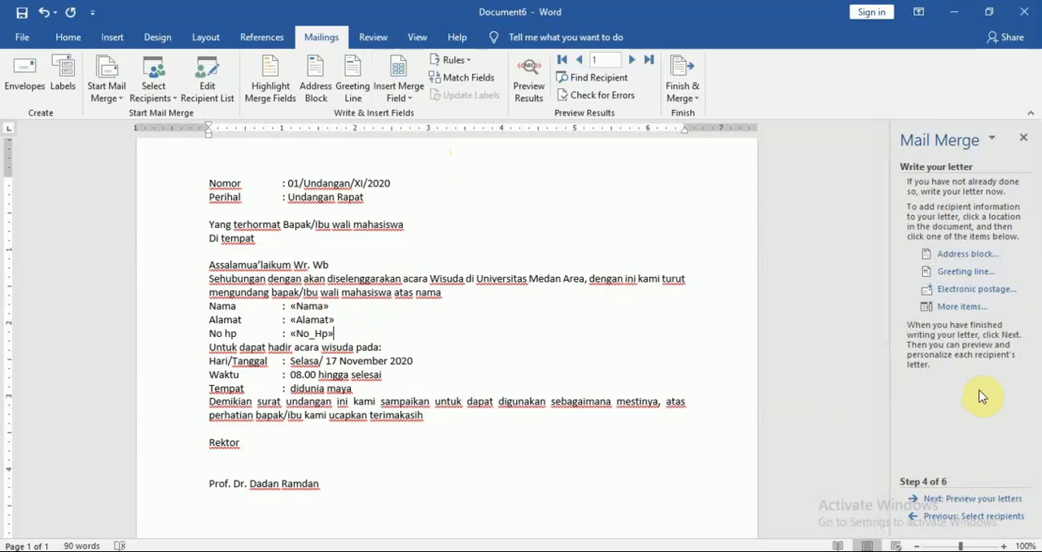
Step: Preview the merged letters for recipients 1 to 5, return to recipient 3, and advance the wizard to completing the merge
left_click(979, 506)
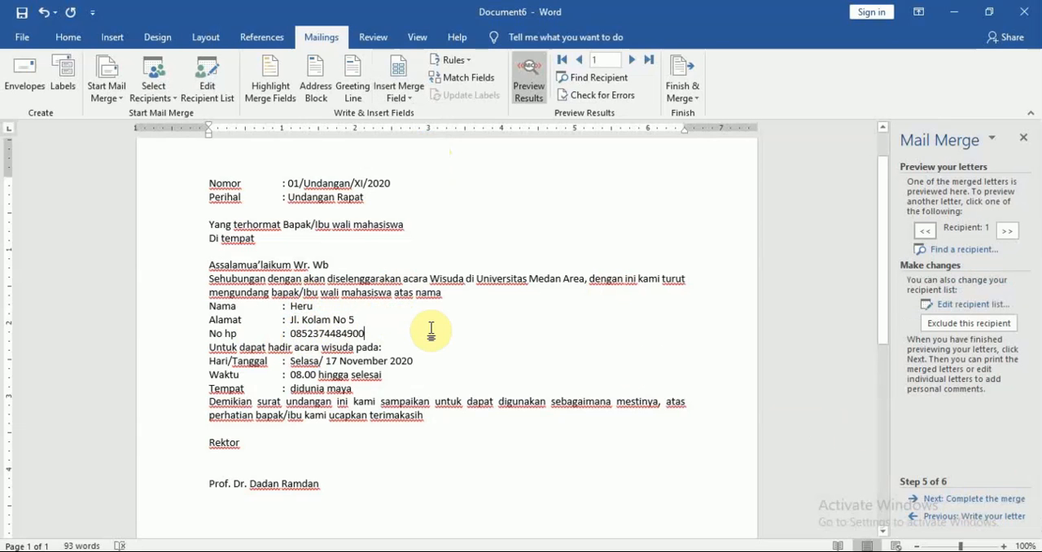
left_click(1010, 231)
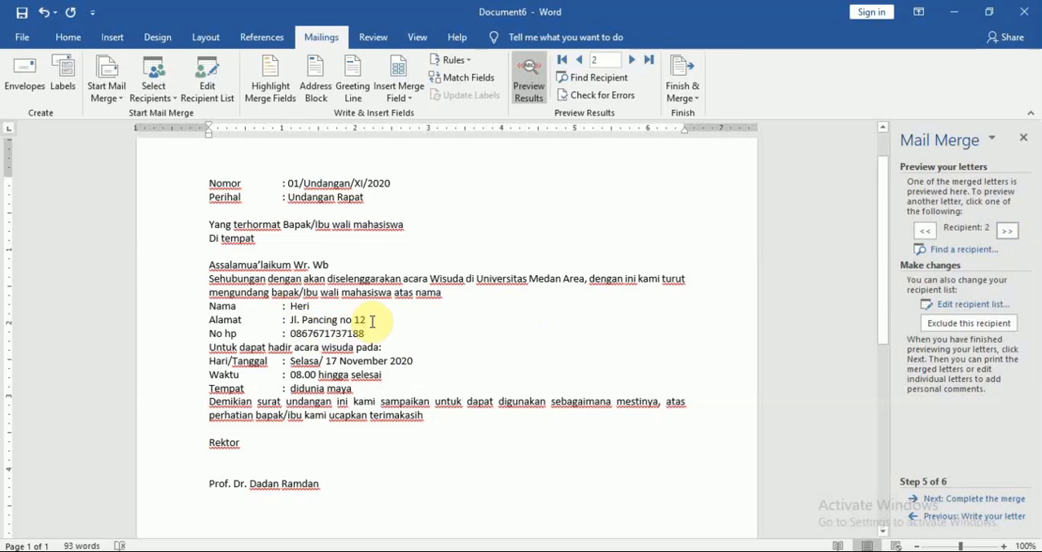
left_click(1008, 233)
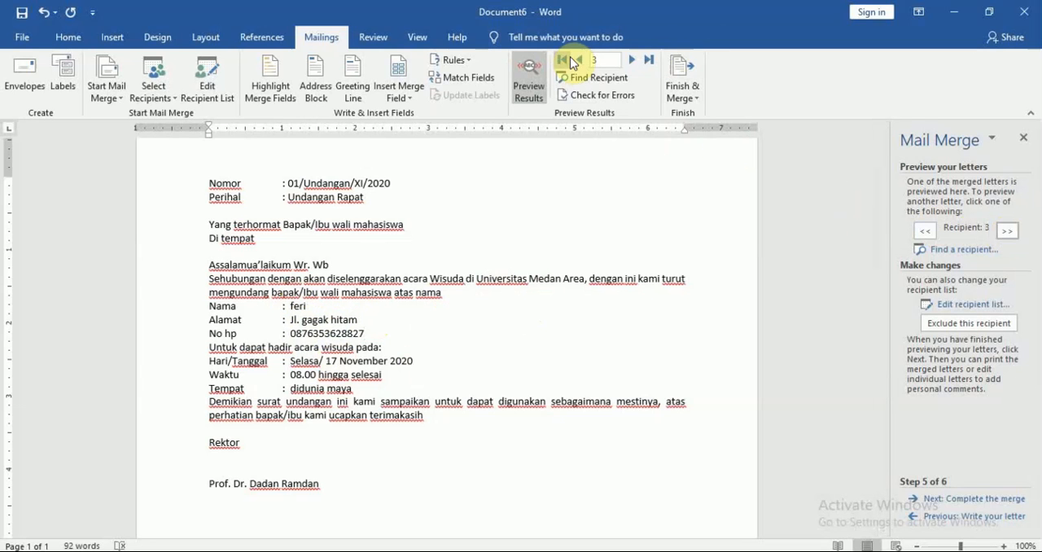
left_click(632, 60)
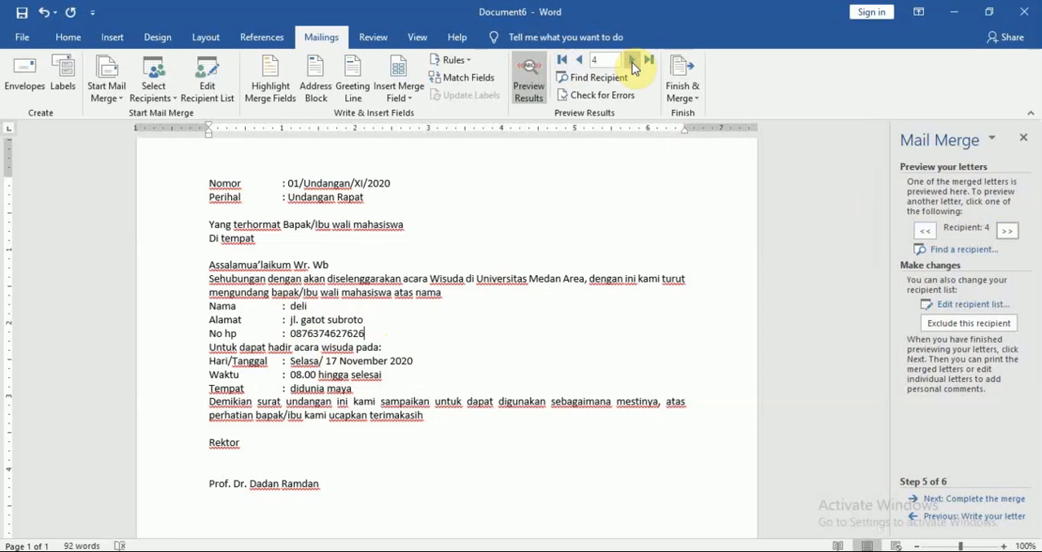
left_click(631, 61)
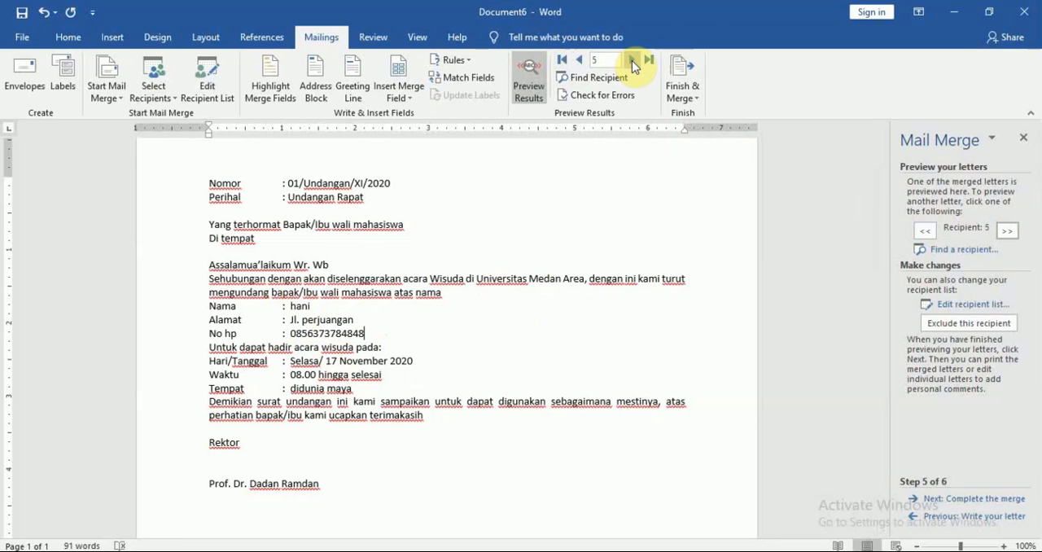
left_click(581, 61)
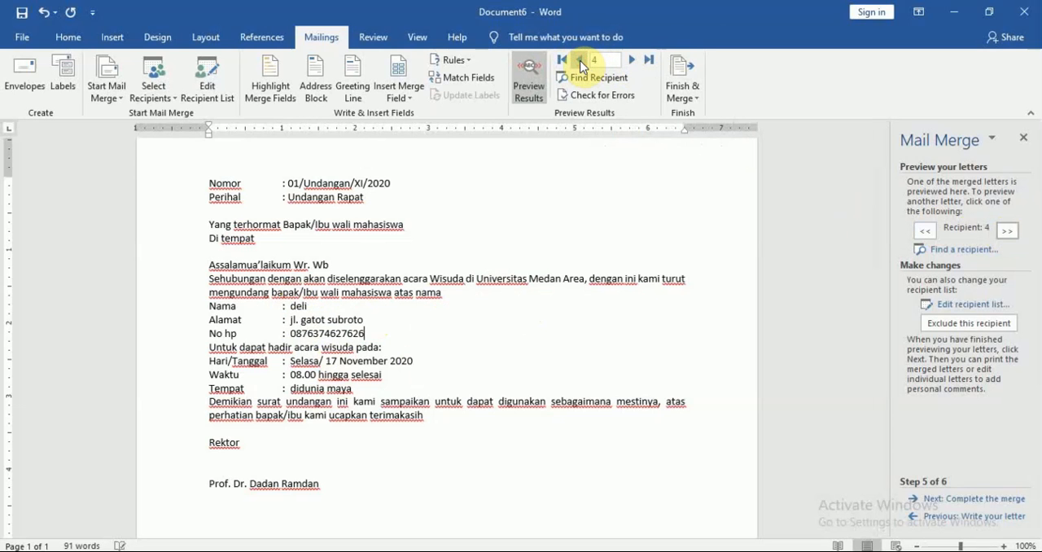
left_click(582, 61)
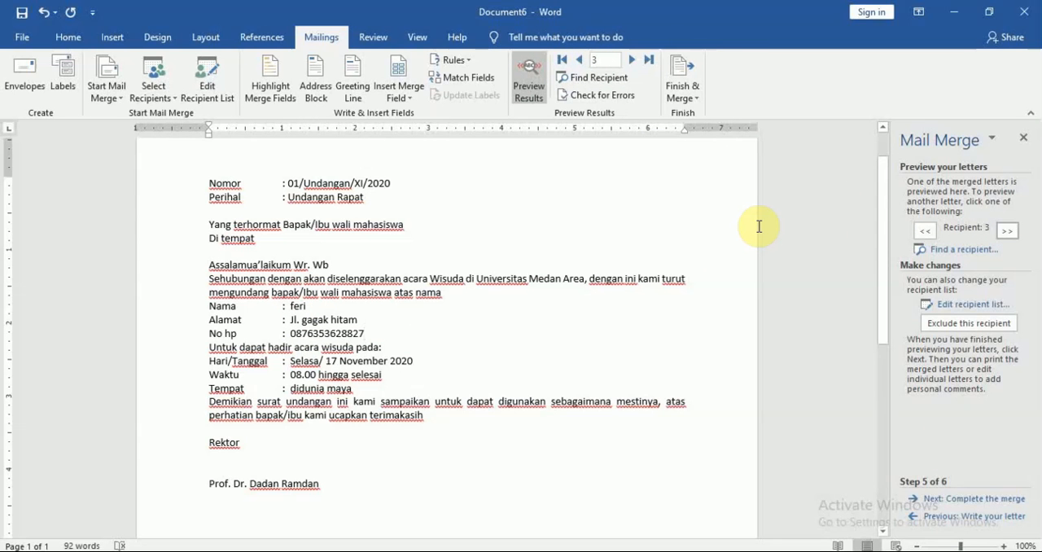
left_click(971, 499)
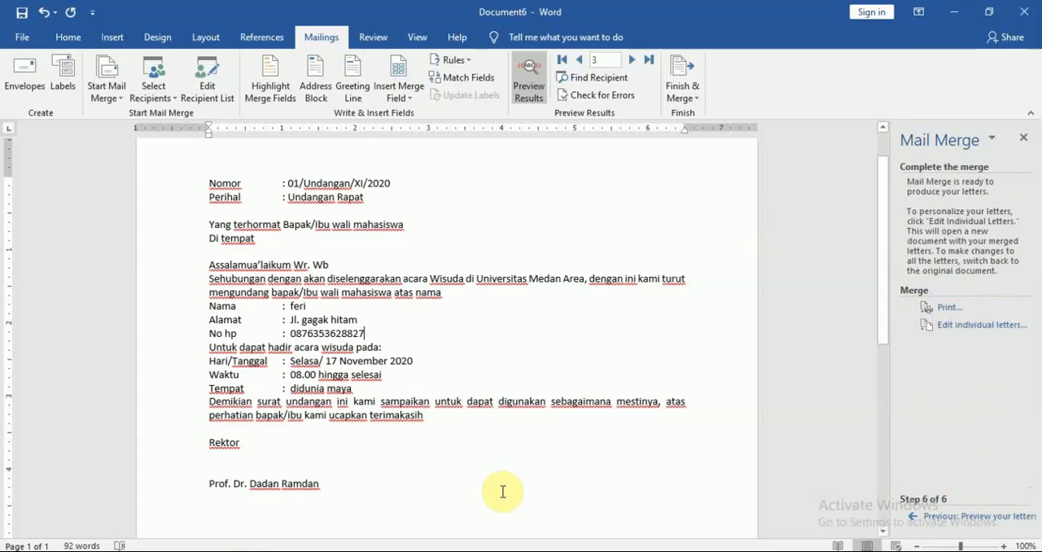
Step: Switch to Nitro Pro and read the Modul 5 Mail Merge PDF from completing the merge to the section on Excel data
left_click(206, 551)
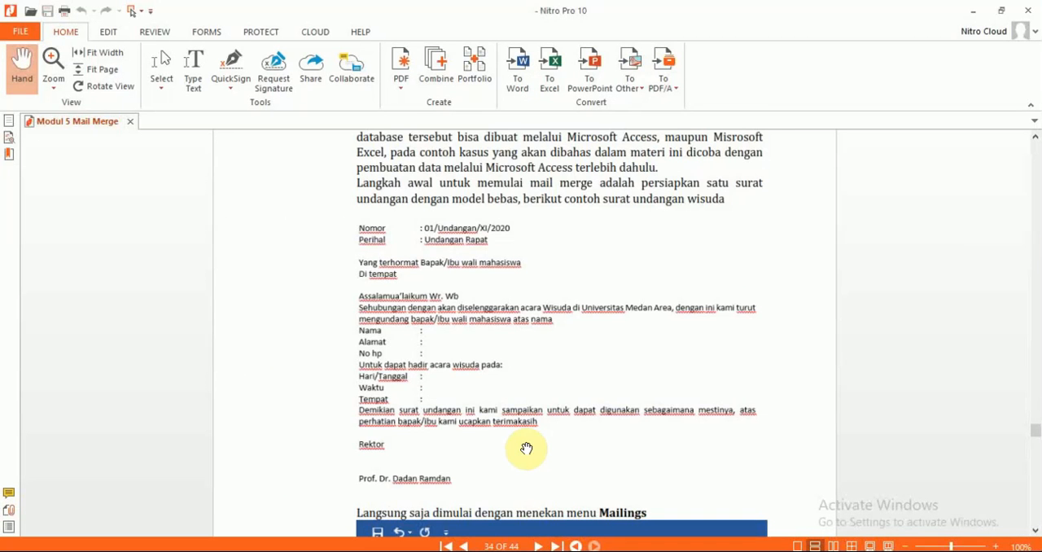
scroll(526, 448, "down", 20)
scroll(526, 447, "down", 15)
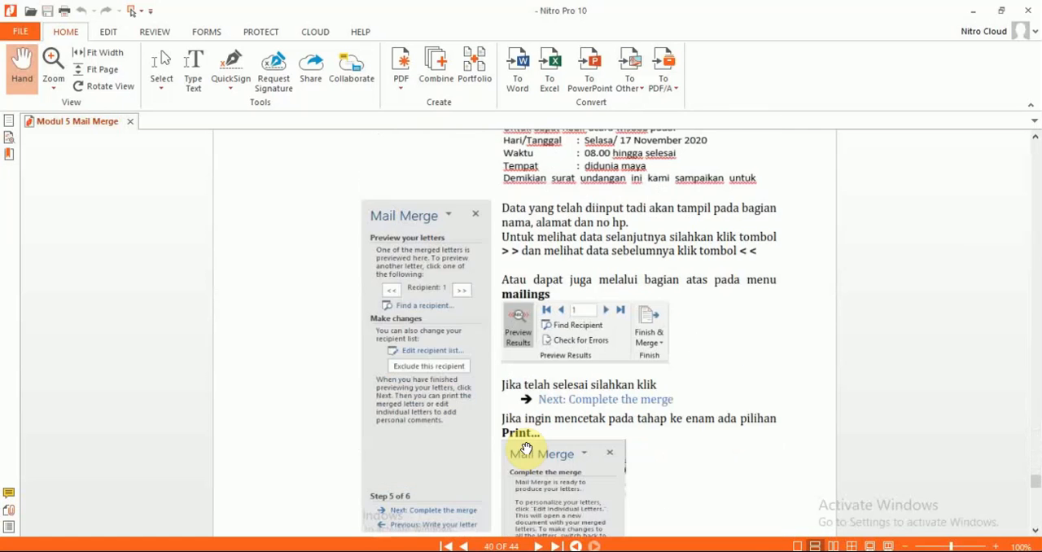
scroll(526, 448, "down", 5)
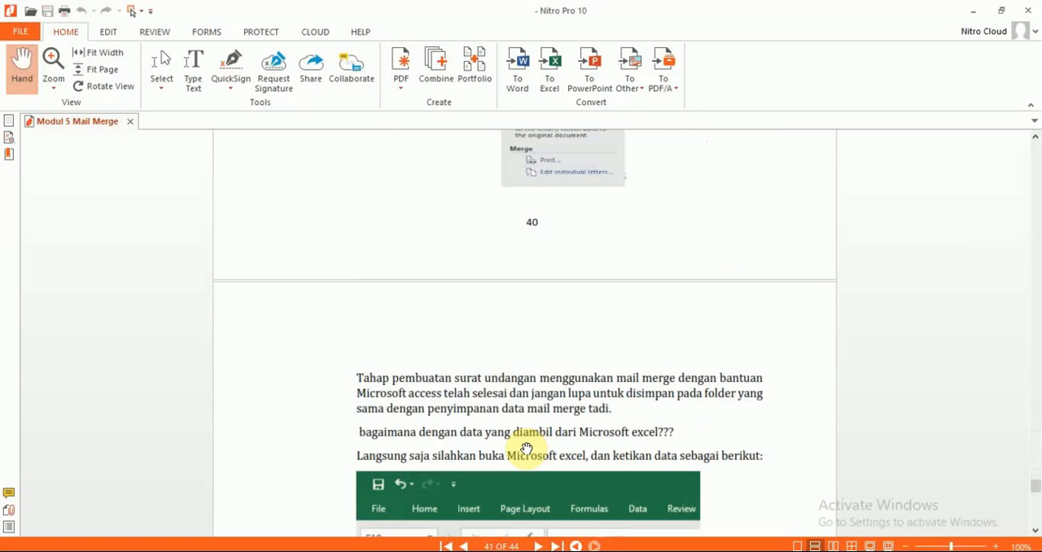
scroll(526, 448, "down", 5)
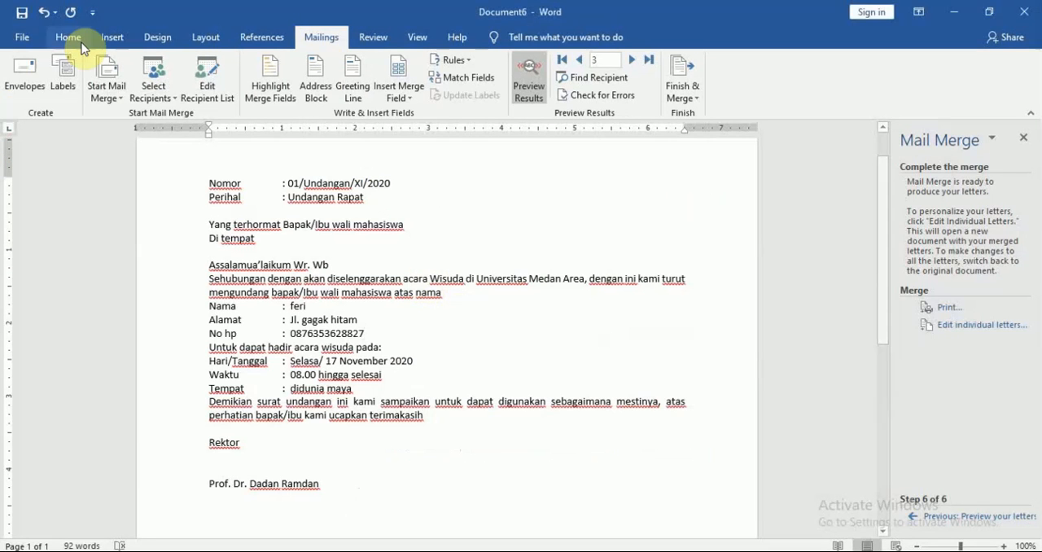
Step: Save the merge letter in Word as the document undangan1 in the Athir folder on the Data (D:) drive
left_click(20, 38)
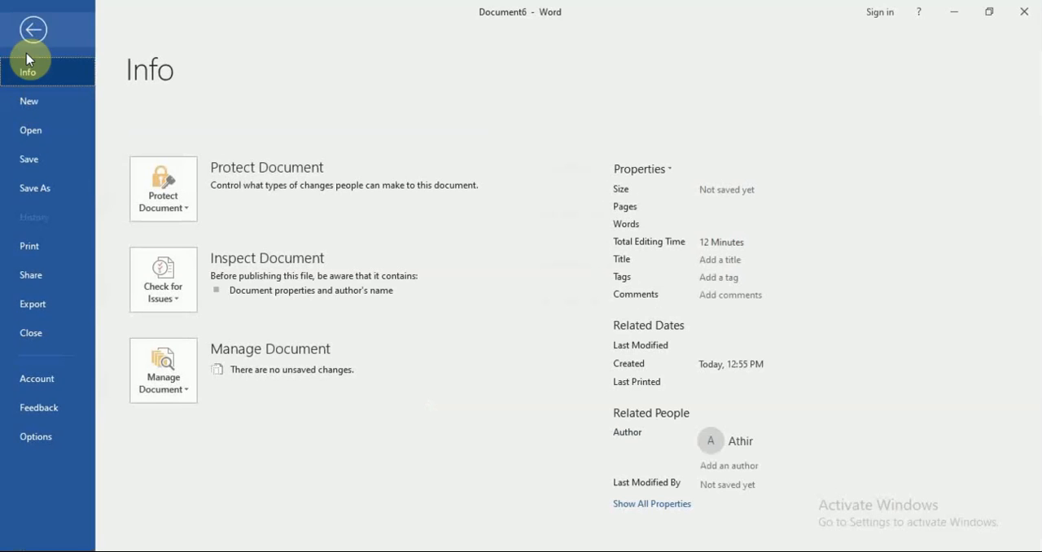
left_click(62, 195)
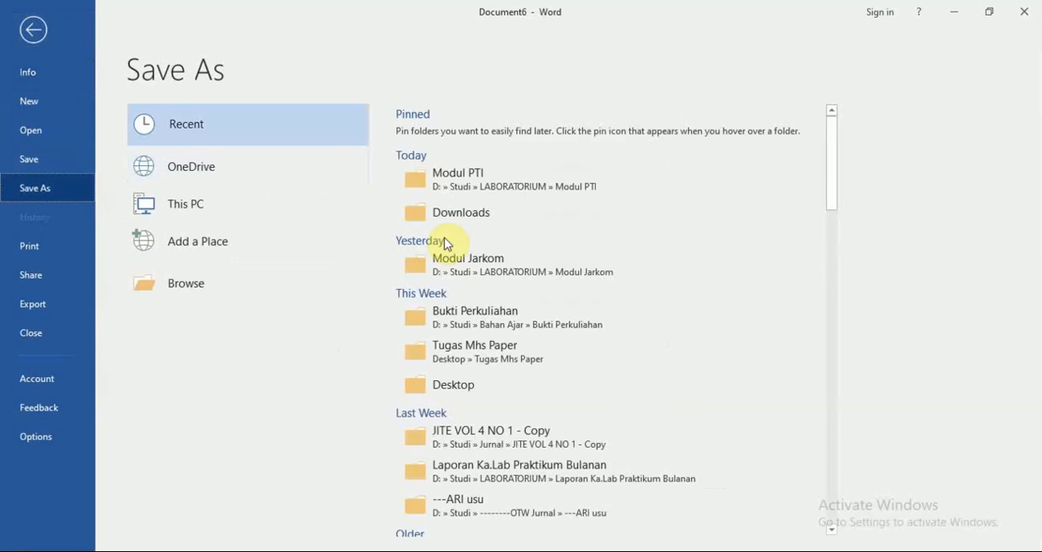
left_click(466, 183)
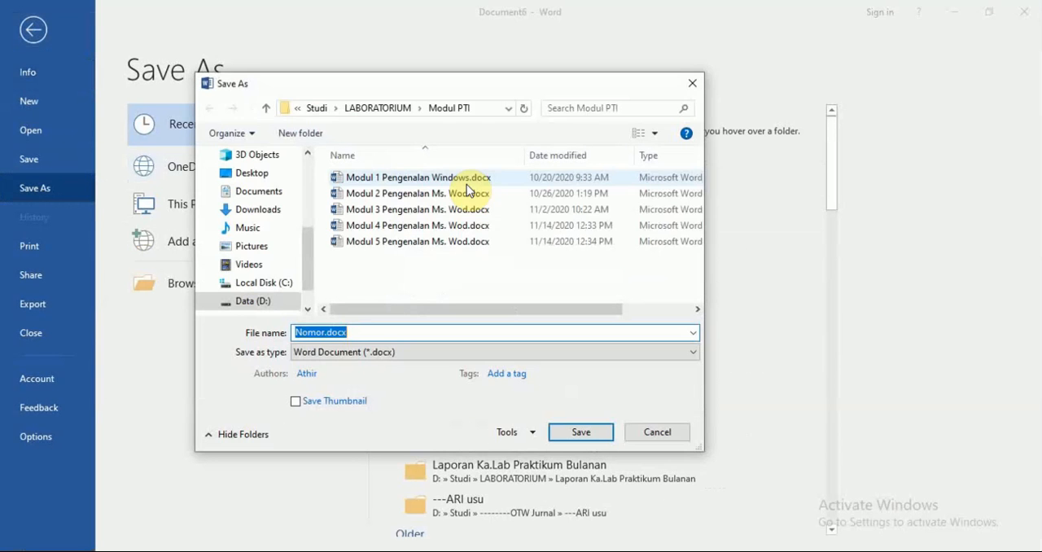
left_click(262, 301)
double_click(358, 177)
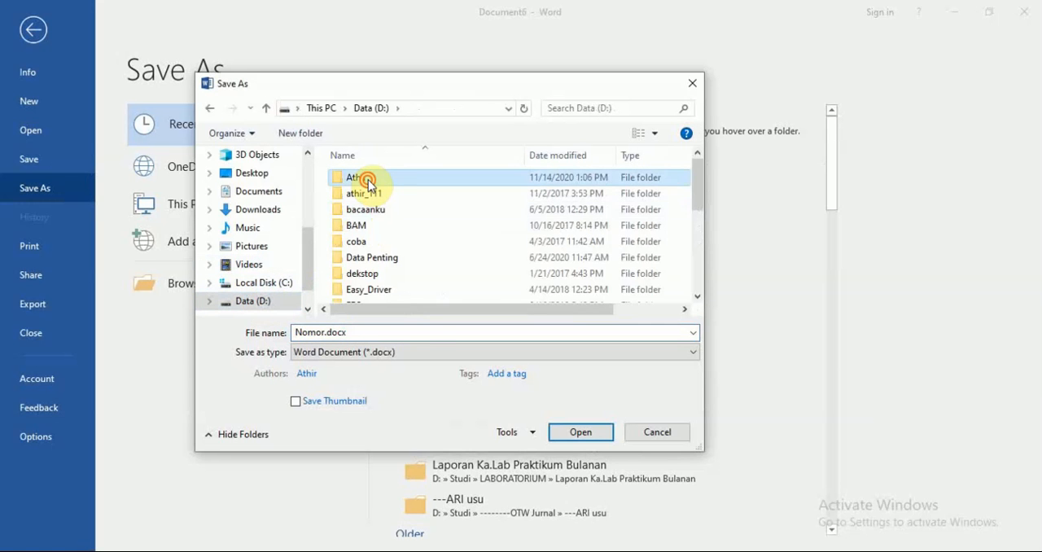
left_click(409, 334)
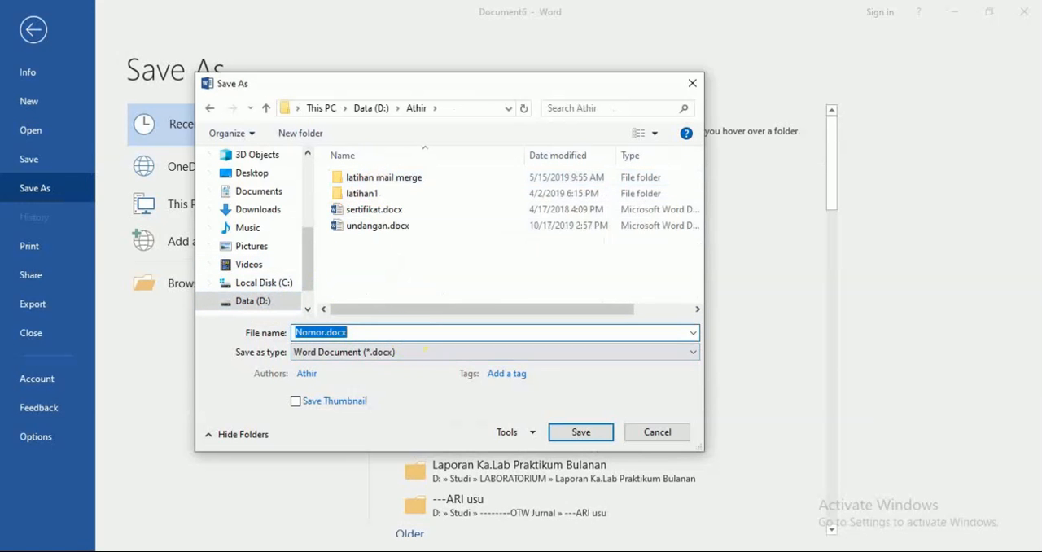
type("undangan")
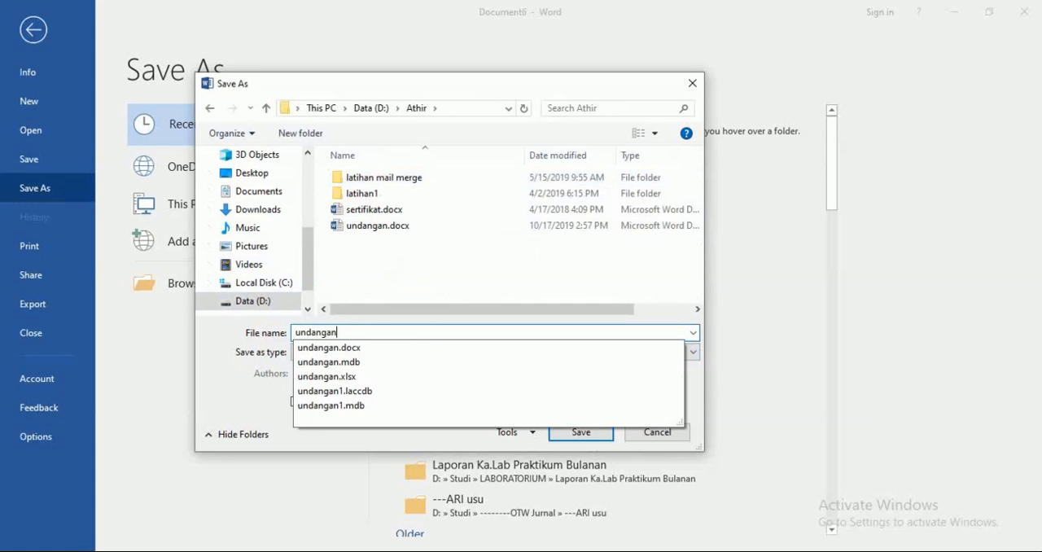
type("1")
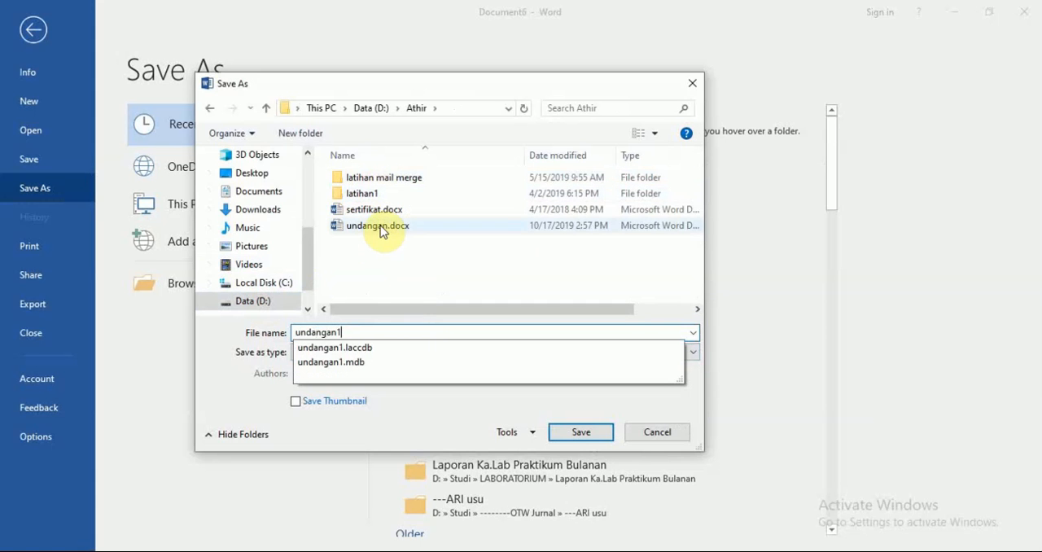
left_click(421, 283)
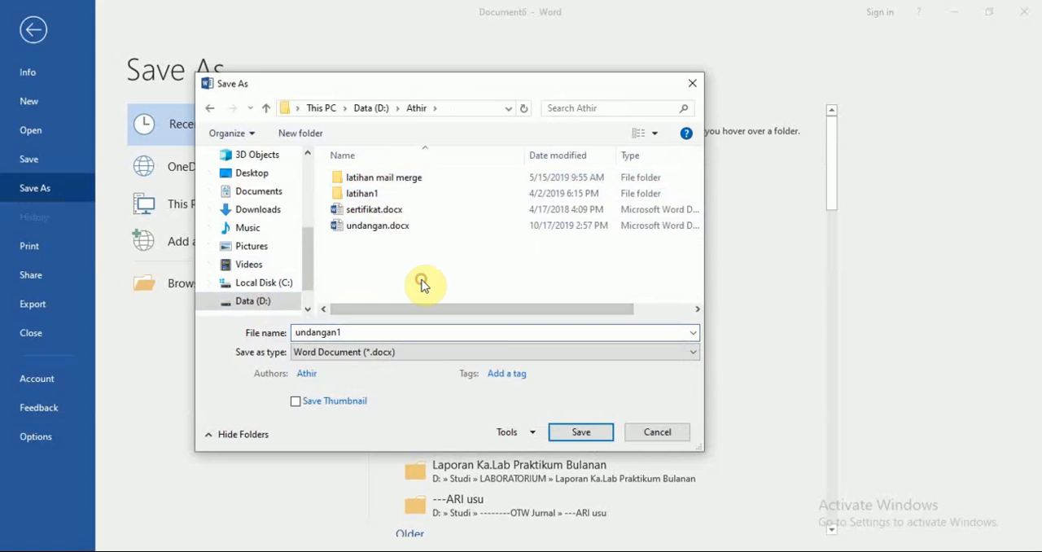
left_click(595, 433)
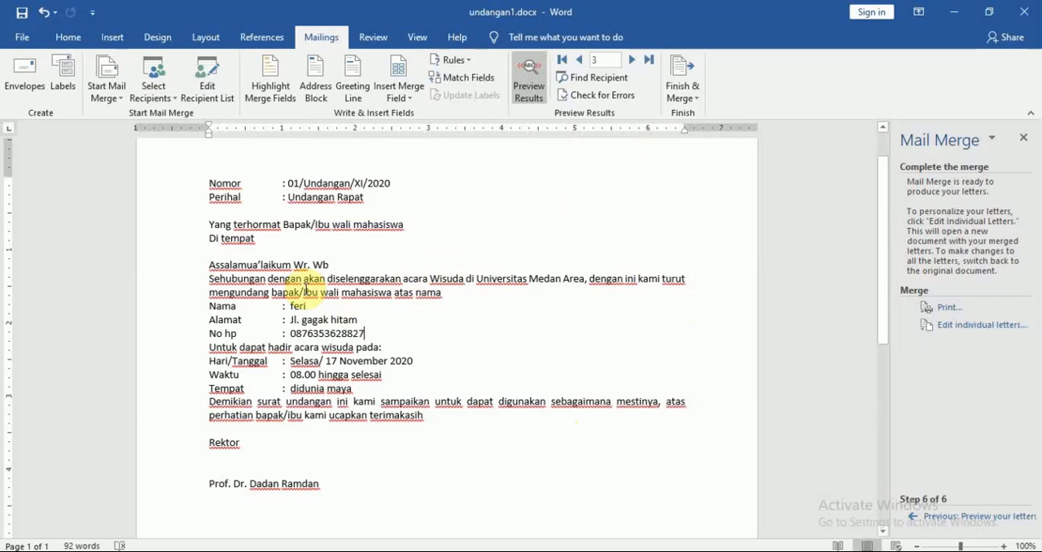
Step: Check the previewed letters of the first two recipients in the saved undangan1 document
left_click(580, 60)
left_click(579, 61)
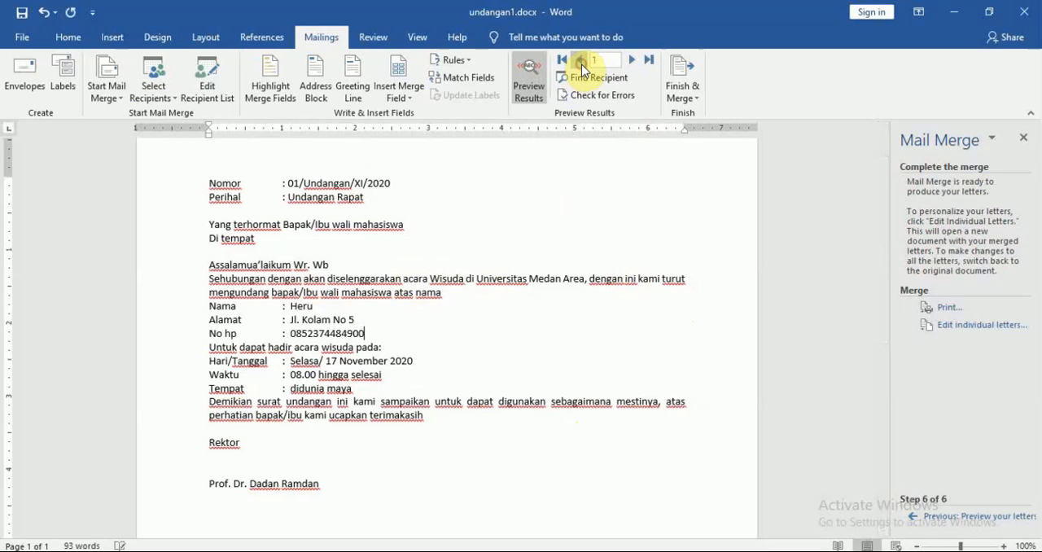
left_click(633, 60)
key("ctrl+a")
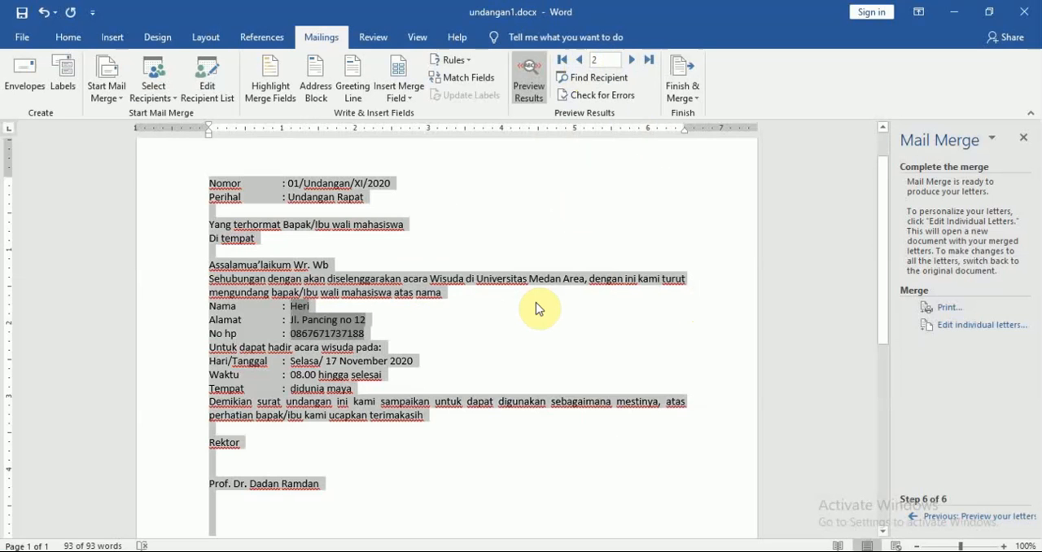
left_click(536, 306)
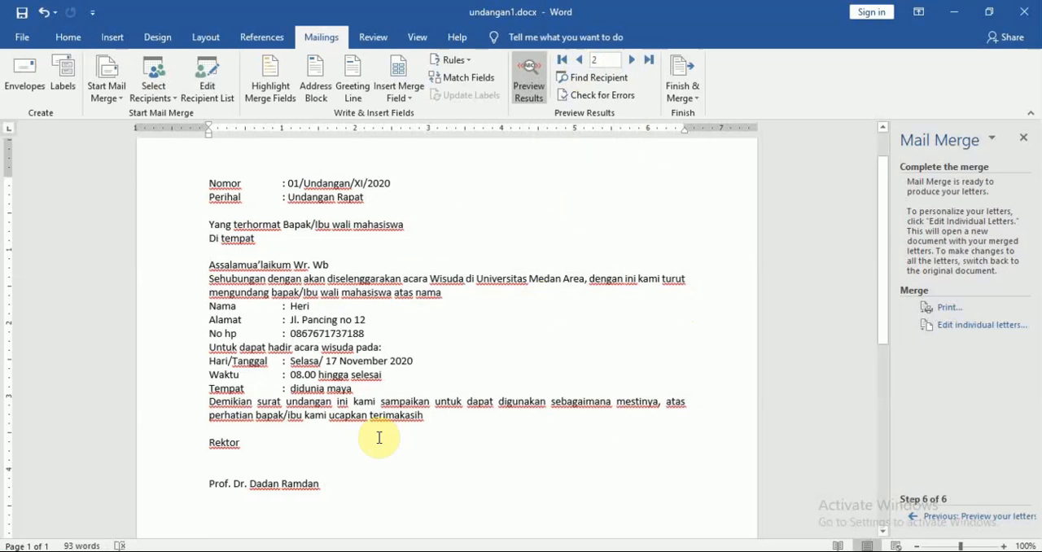
Step: Read the Modul 5 PDF instructions for Excel data, and switch to Excel to examine the Nama header in the undangan.xlsx workbook
key("alt+Tab")
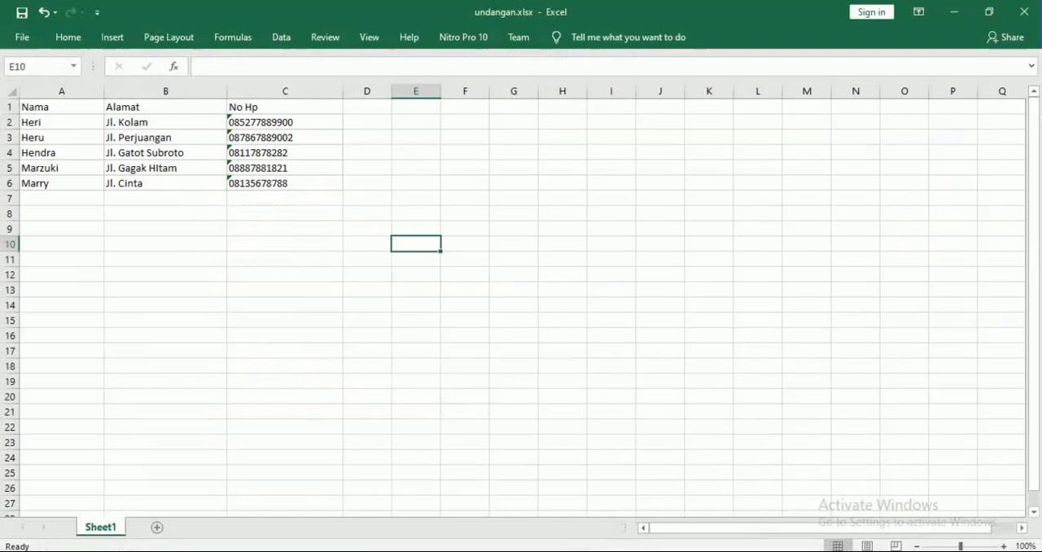
key("alt+Tab")
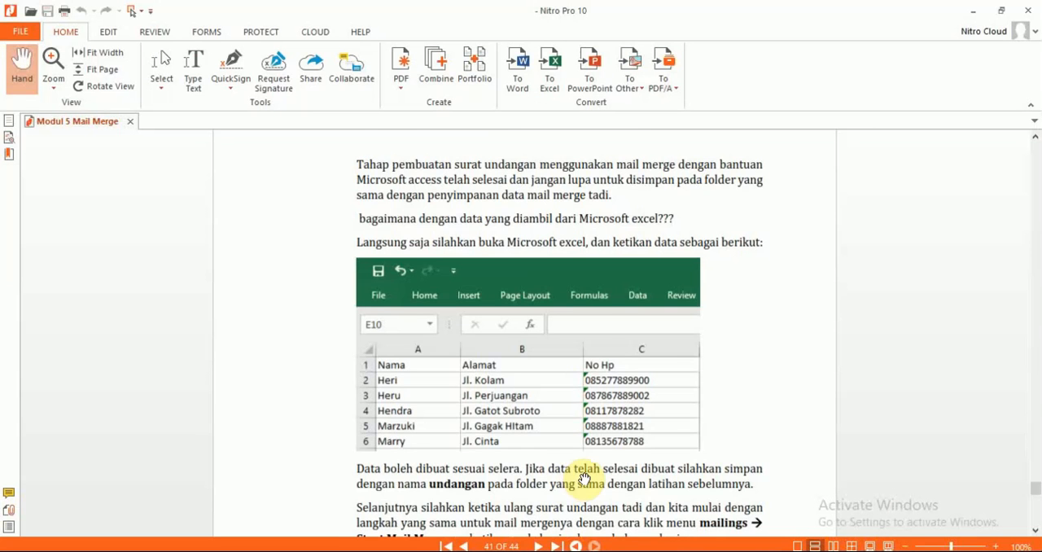
scroll(583, 478, "down", 2)
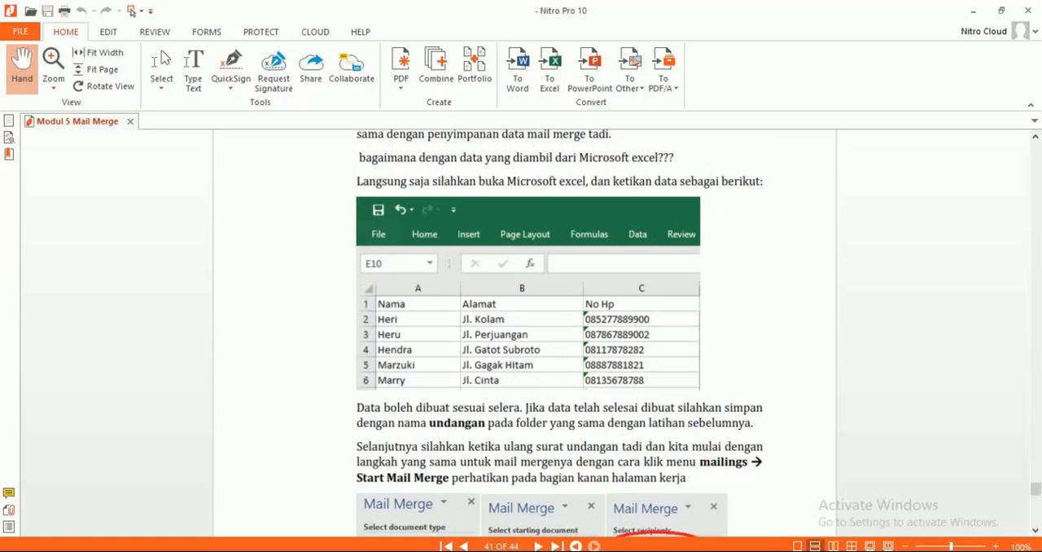
key("alt+Tab")
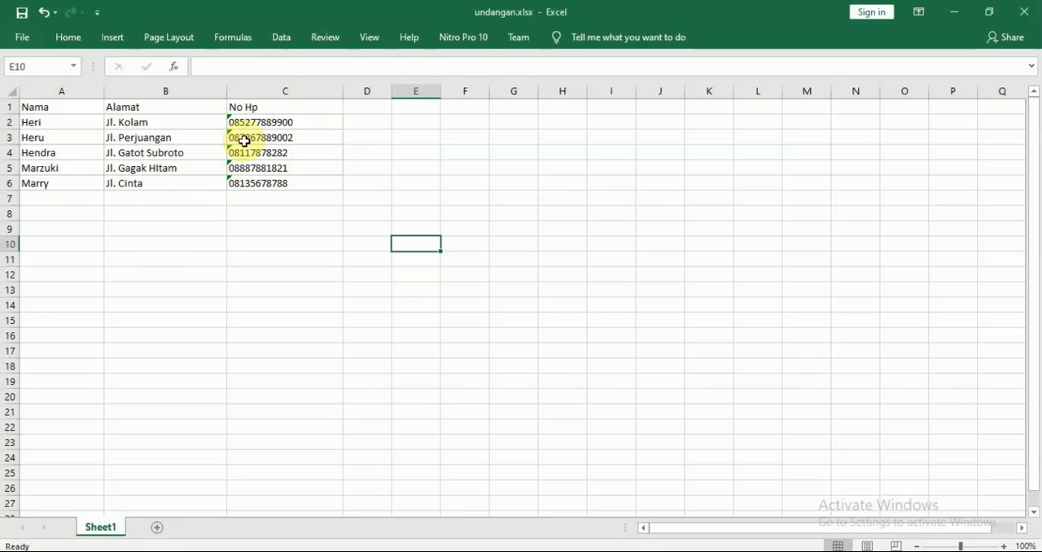
left_click(86, 111)
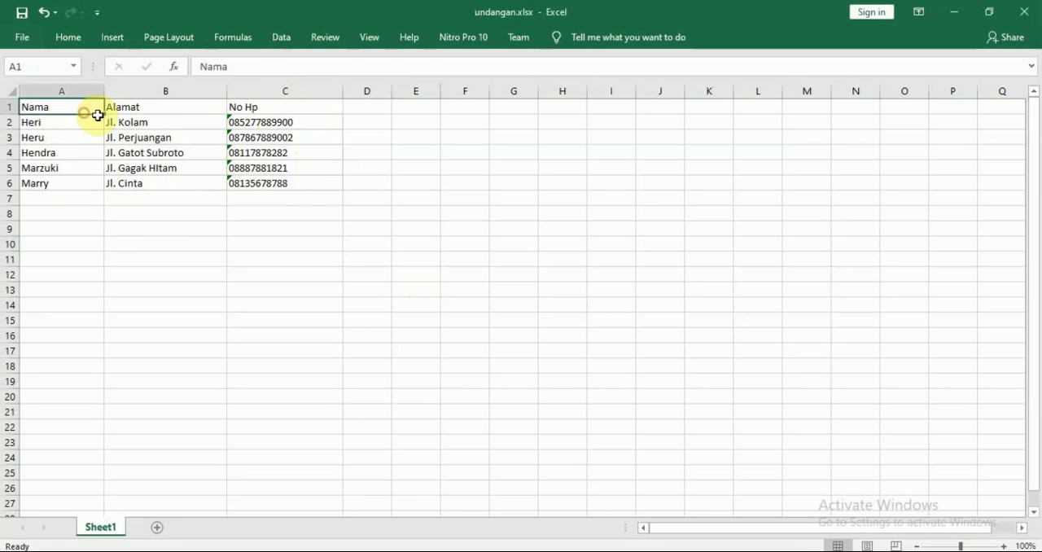
Step: Save the recipient workbook as undangan1.xlsx in the Athir folder on the Data (D:) drive and close it
left_click_drag(97, 115, 300, 184)
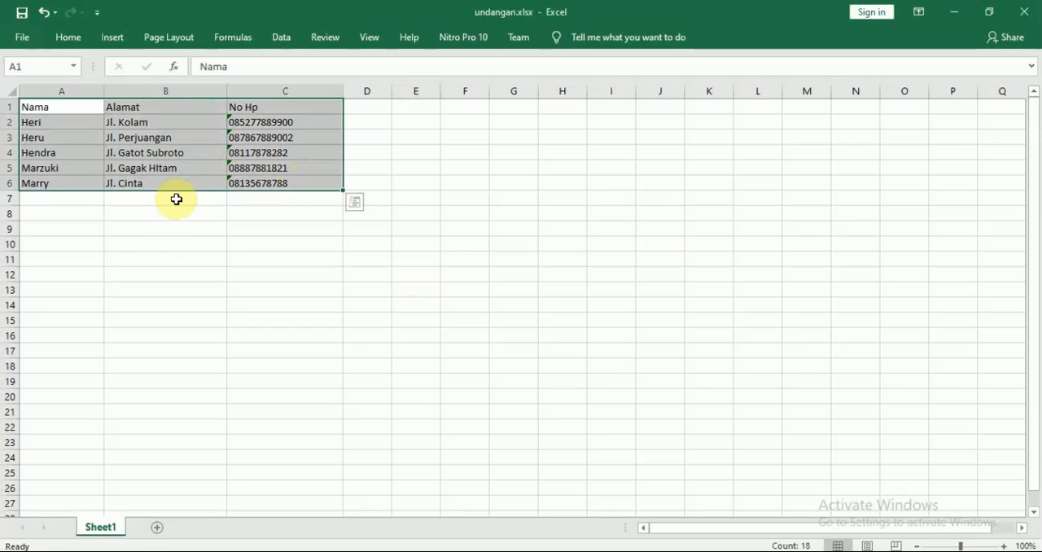
left_click(225, 198)
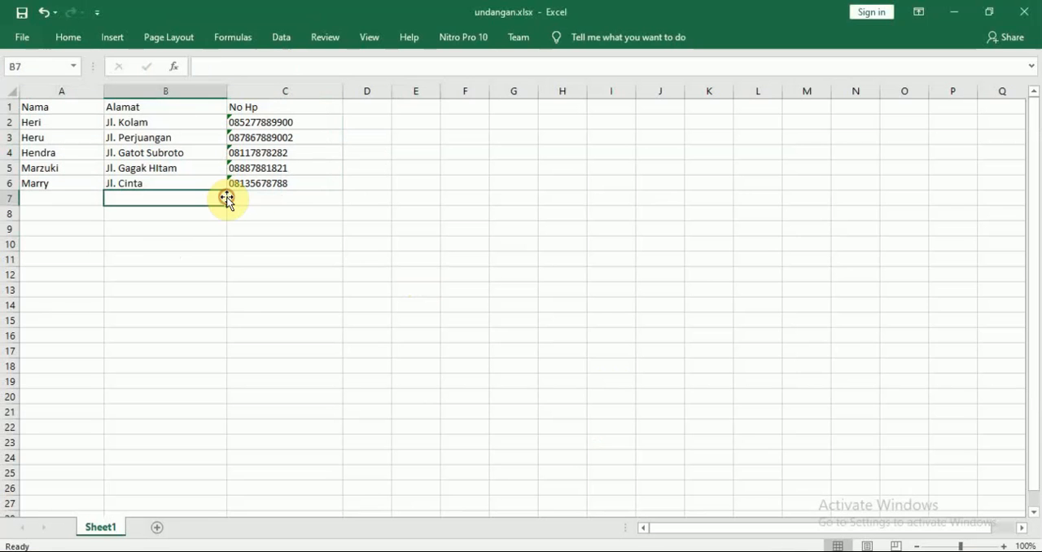
left_click(26, 41)
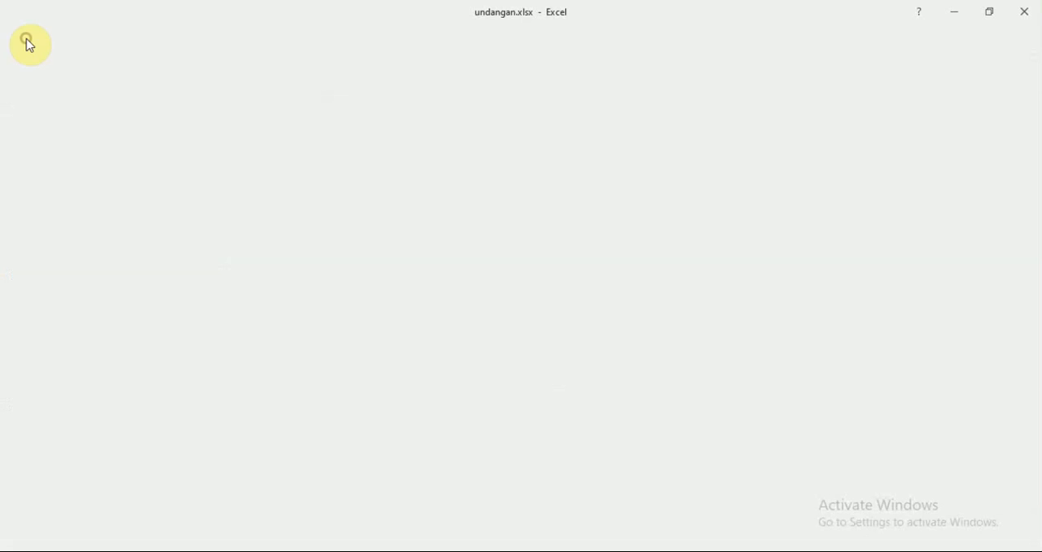
left_click(58, 189)
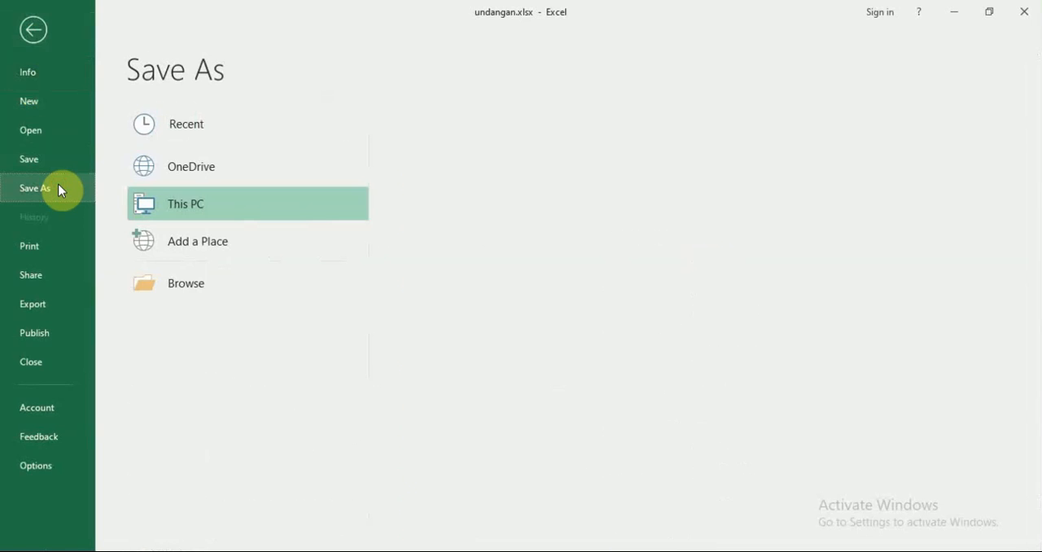
left_click(493, 177)
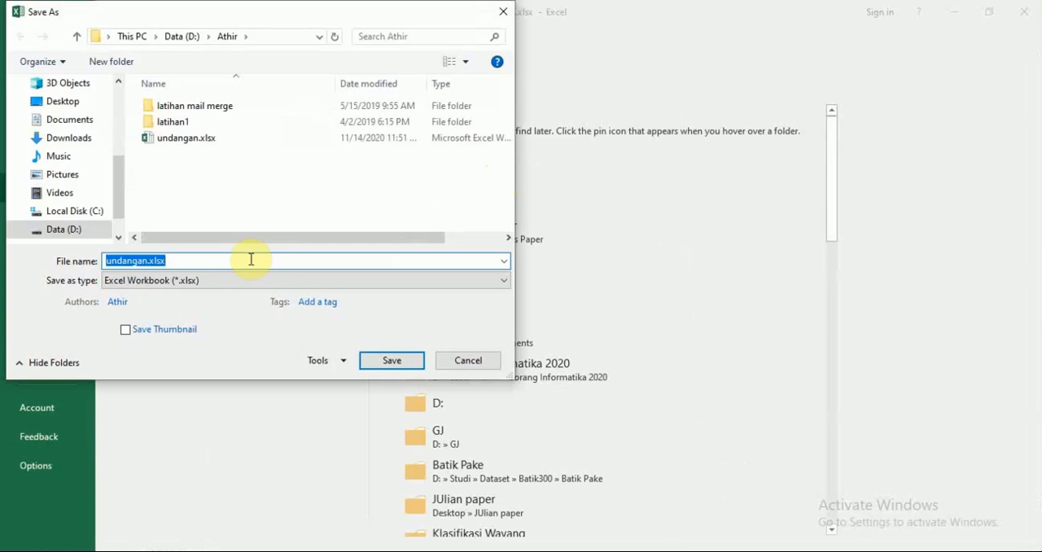
left_click(250, 259)
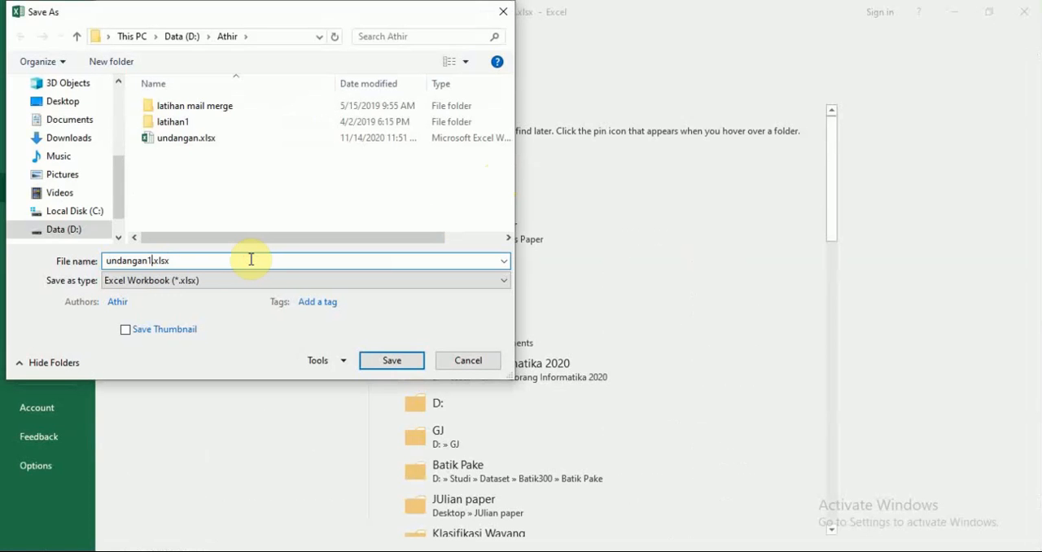
left_click(399, 362)
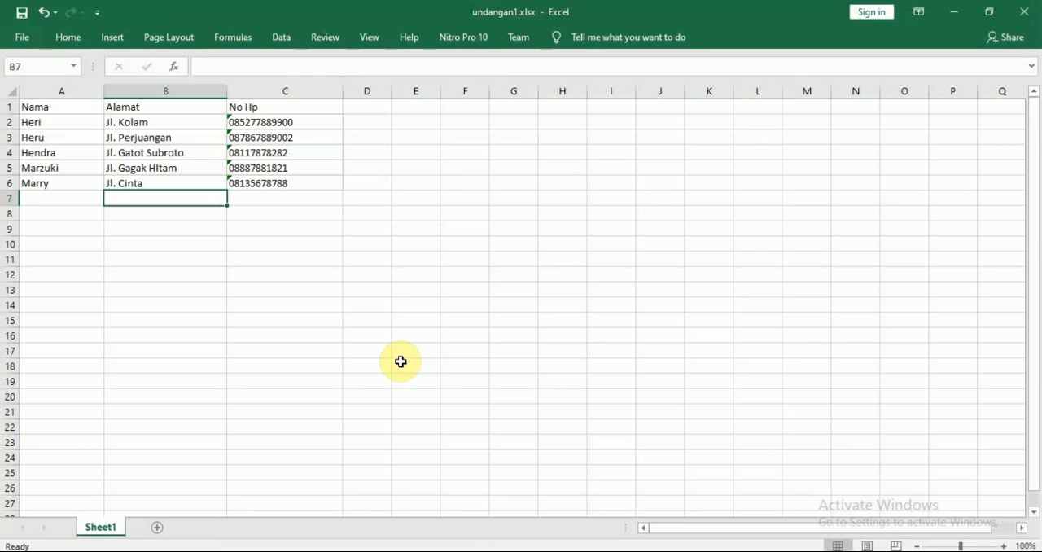
left_click(1027, 13)
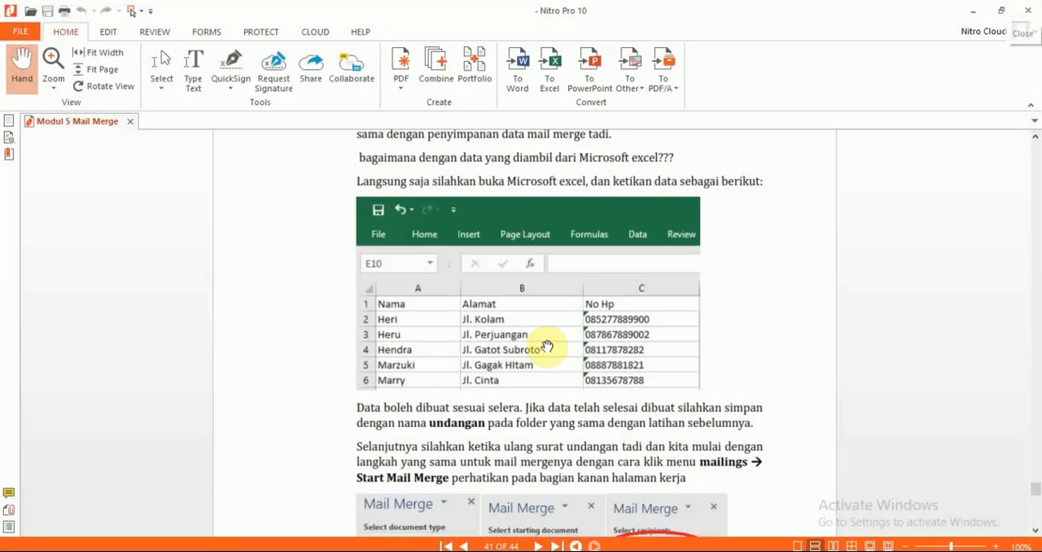
Step: Switch to Word, create a blank document, and paste the copied invitation letter into it
mouse_move(222, 550)
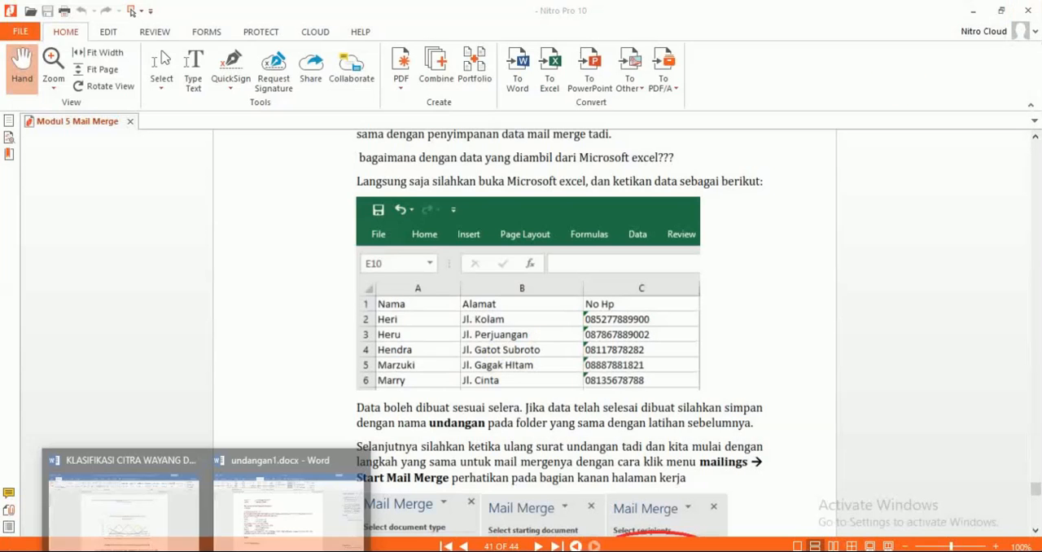
left_click(286, 495)
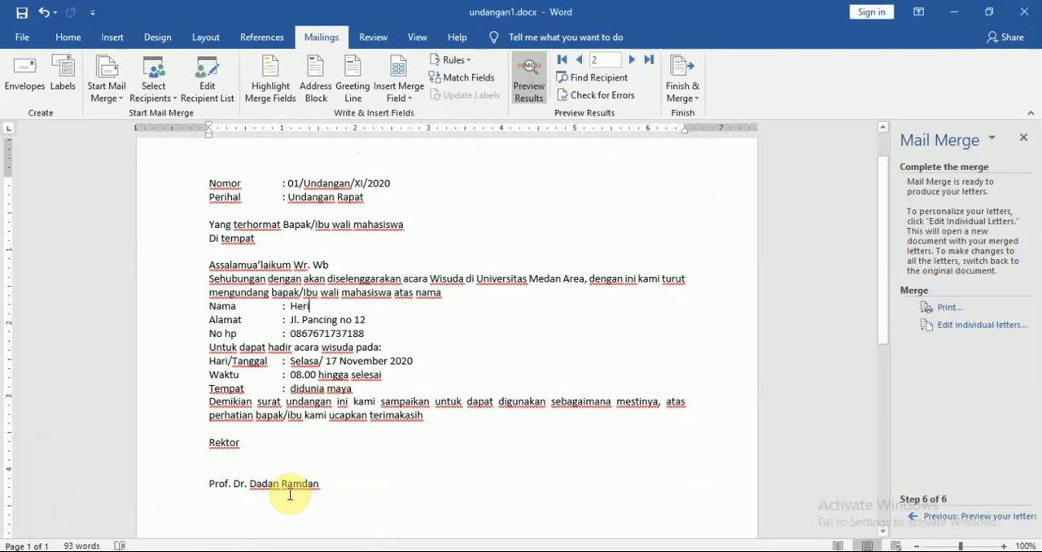
left_click(18, 36)
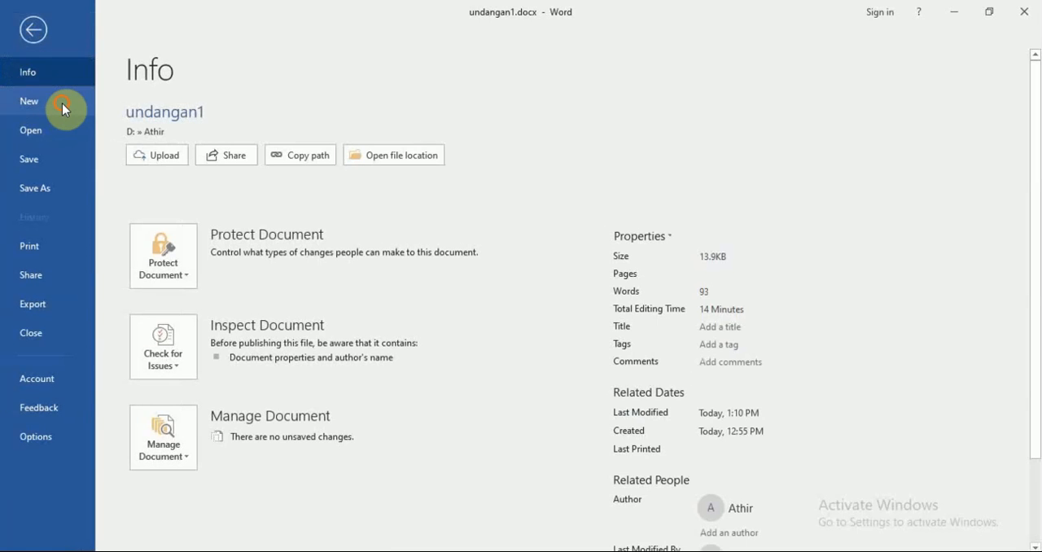
left_click(63, 107)
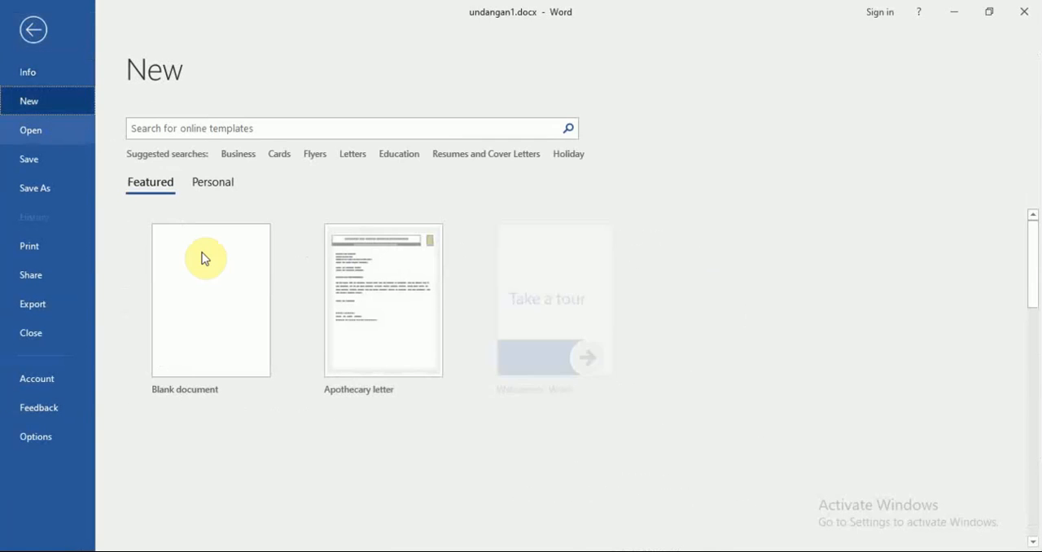
left_click(210, 281)
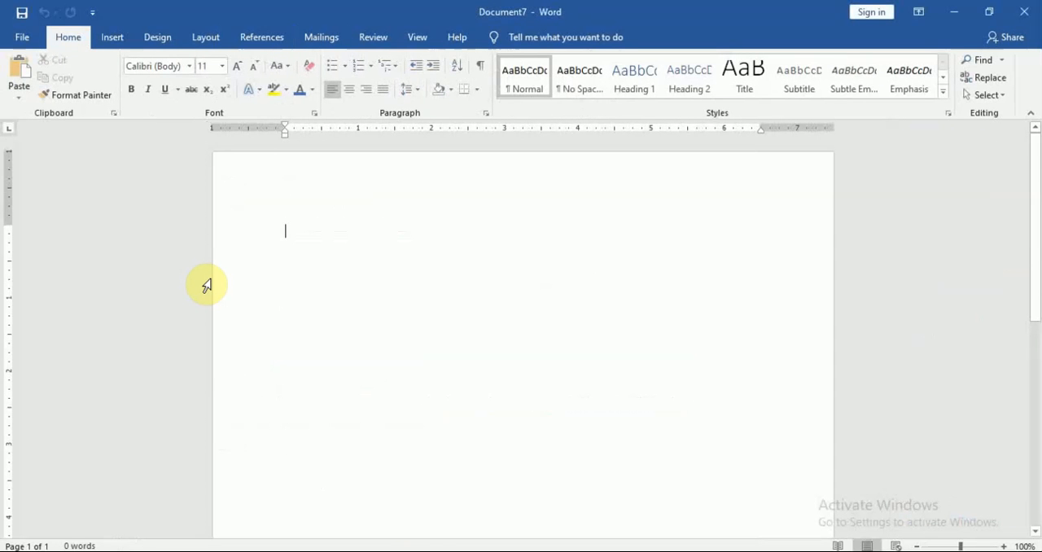
key("ctrl+v")
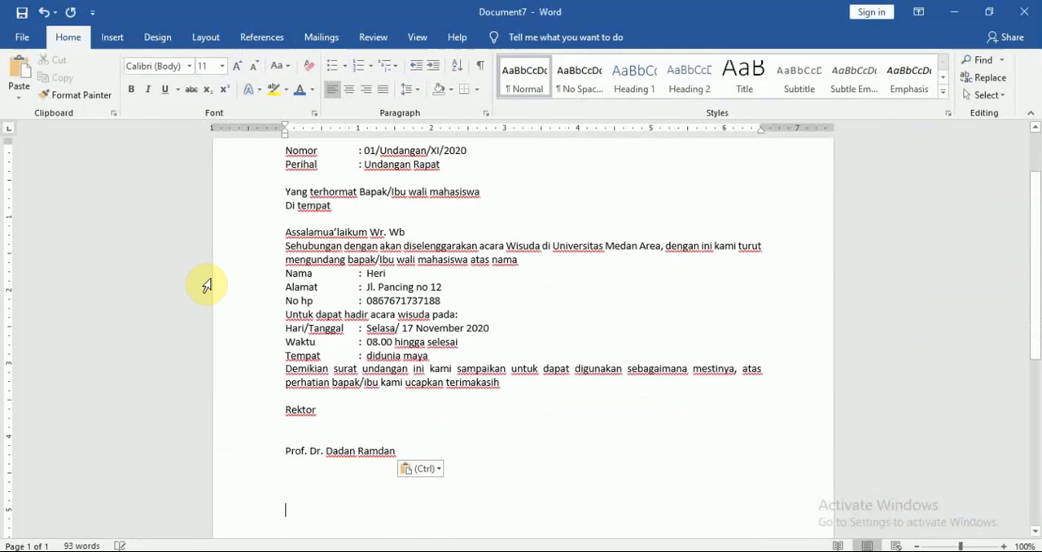
Step: Clear the recipient's values after Nama, Alamat and No hp in the pasted letter, keeping the labels and colons
double_click(446, 301)
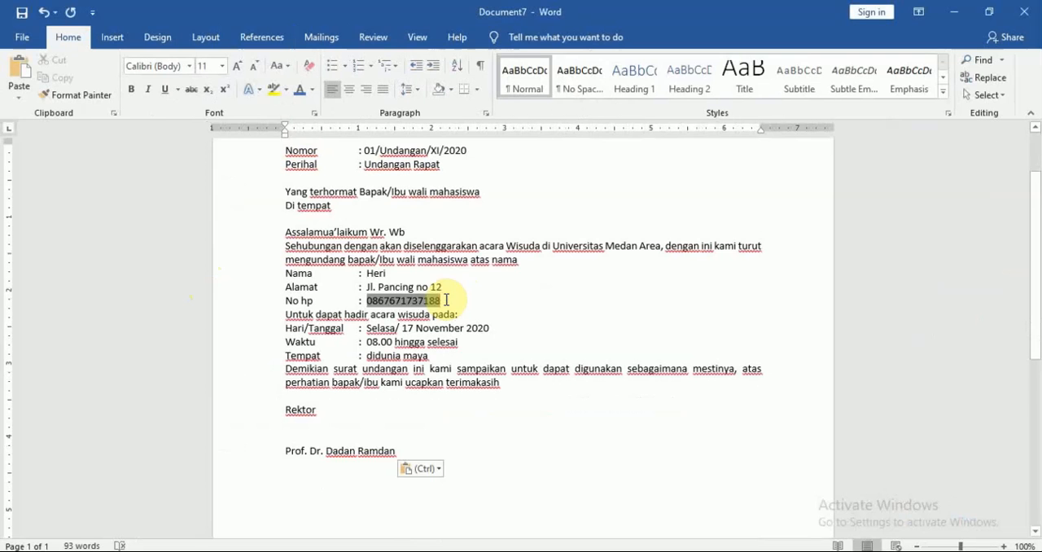
key("Delete")
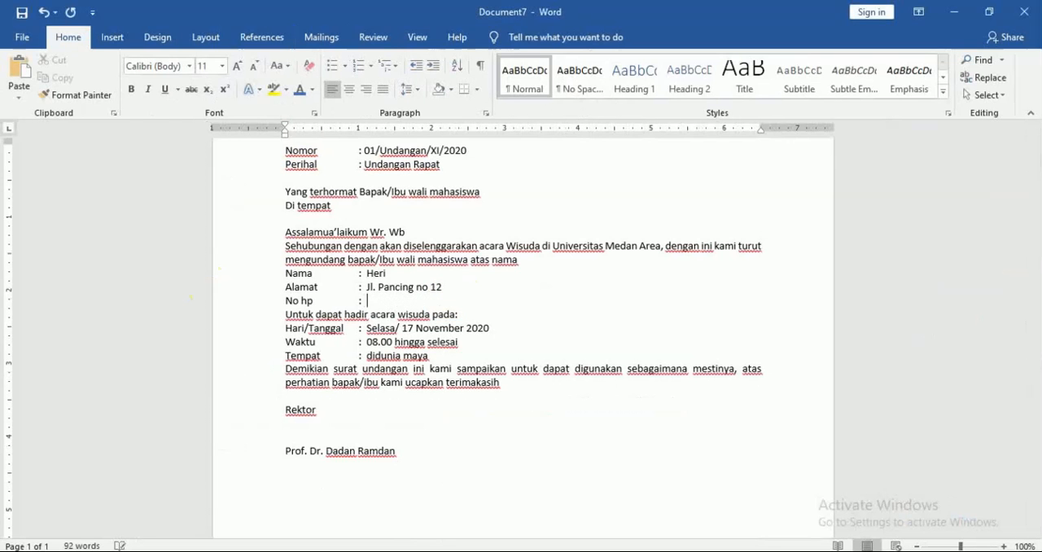
key("Up")
key("shift+End")
key("Delete")
key("Up")
key("shift+End")
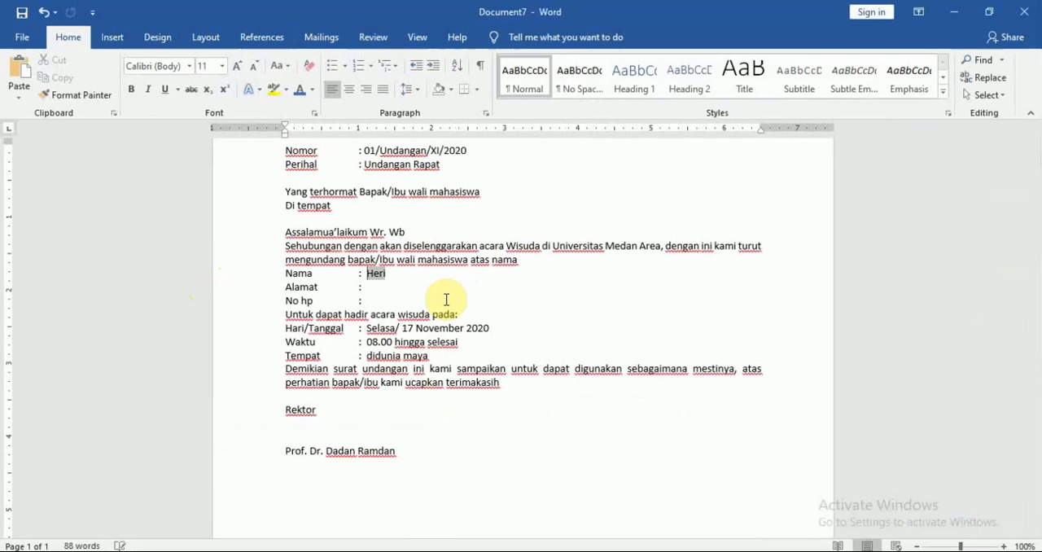
key("Delete")
key("Up")
key("Up")
key("Up")
key("Up")
scroll(1034, 241, "up", 2)
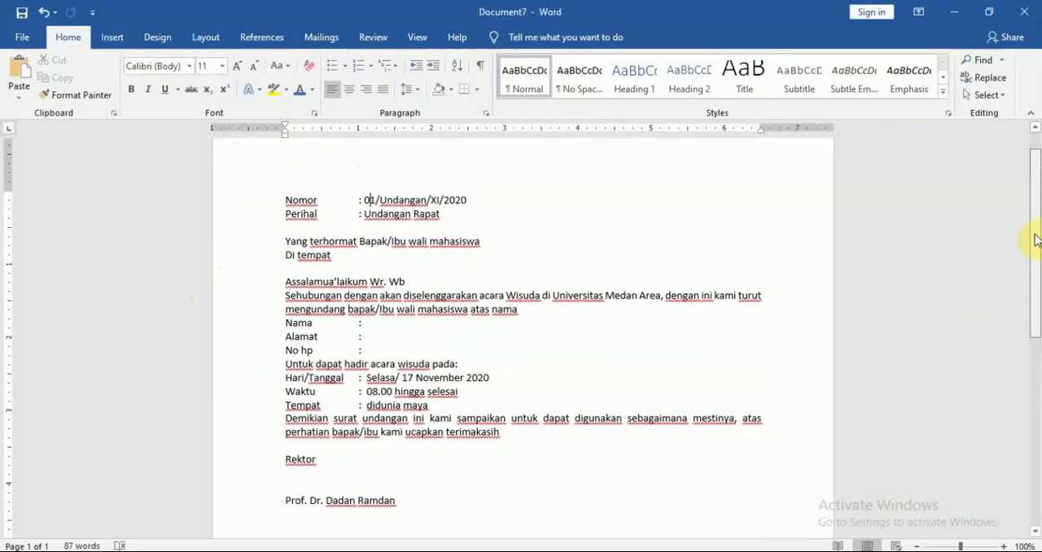
scroll(1034, 240, "down", 1)
Step: Start the Step-by-Step Mail Merge Wizard for Letters using the current document, and advance to recipient selection
left_click(381, 317)
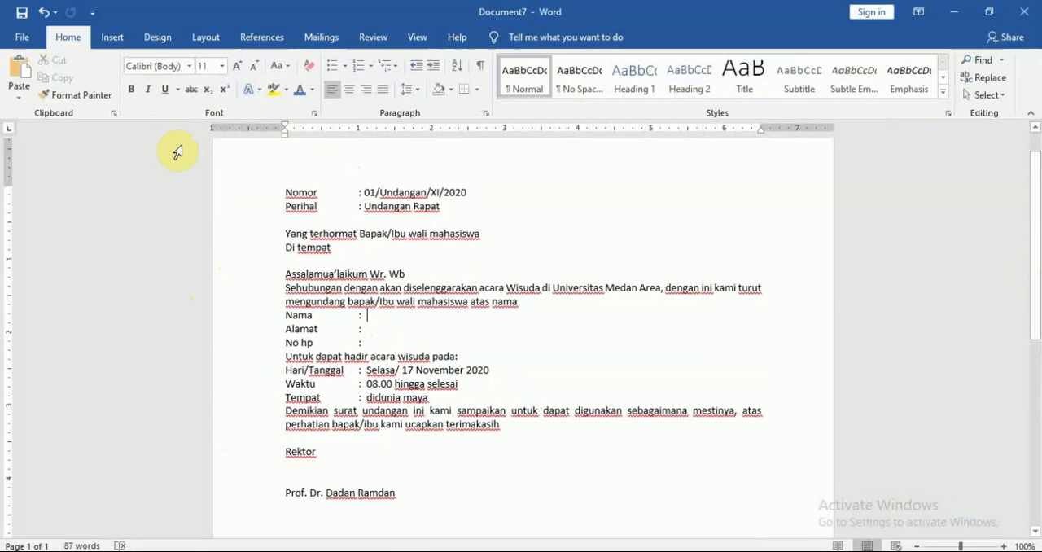
left_click(320, 34)
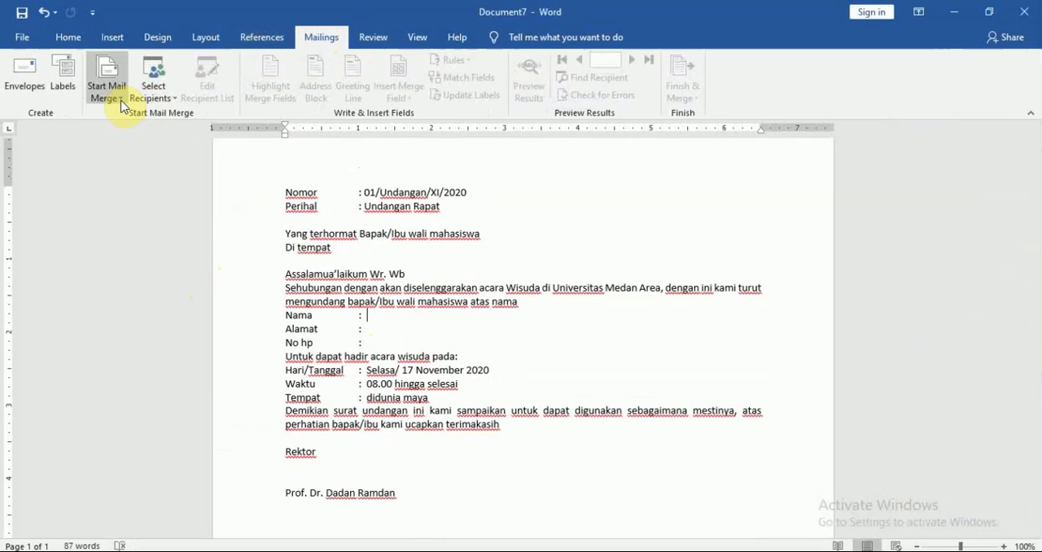
left_click(122, 104)
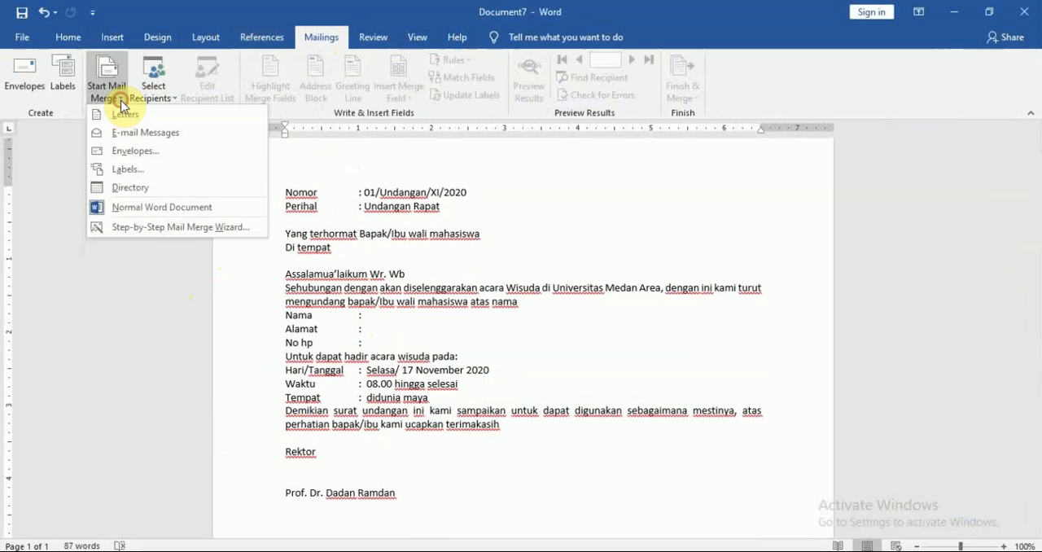
left_click(163, 232)
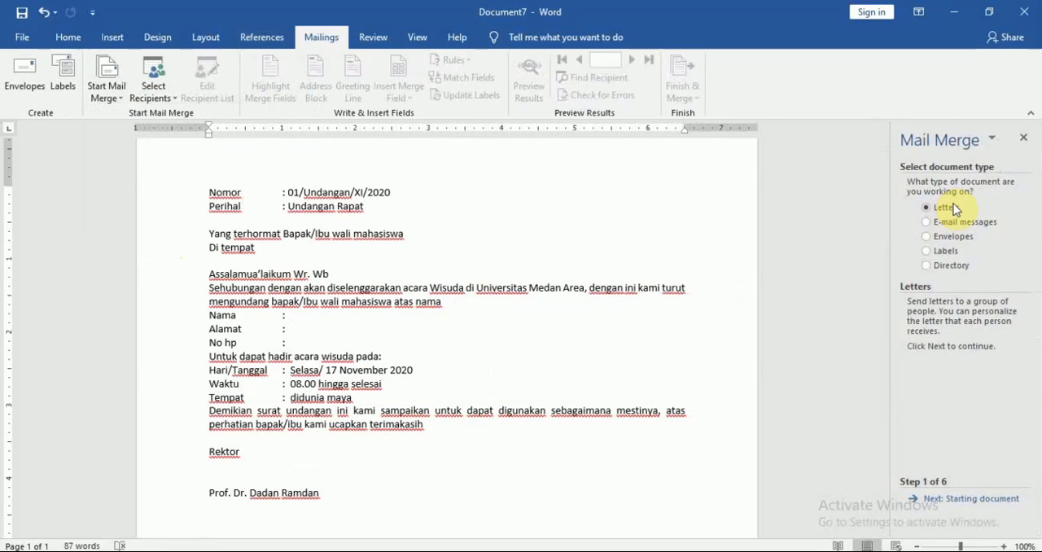
left_click(981, 499)
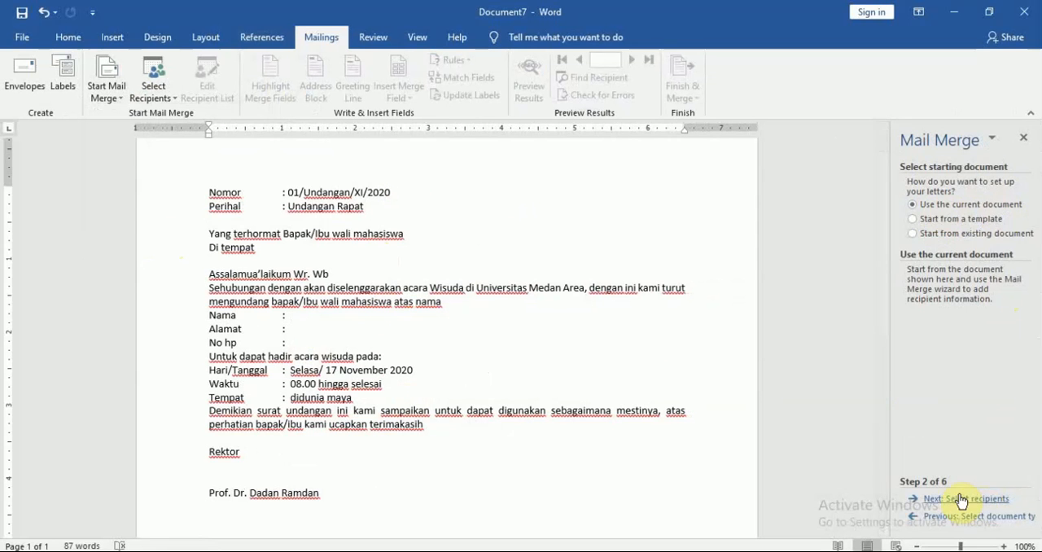
left_click(991, 500)
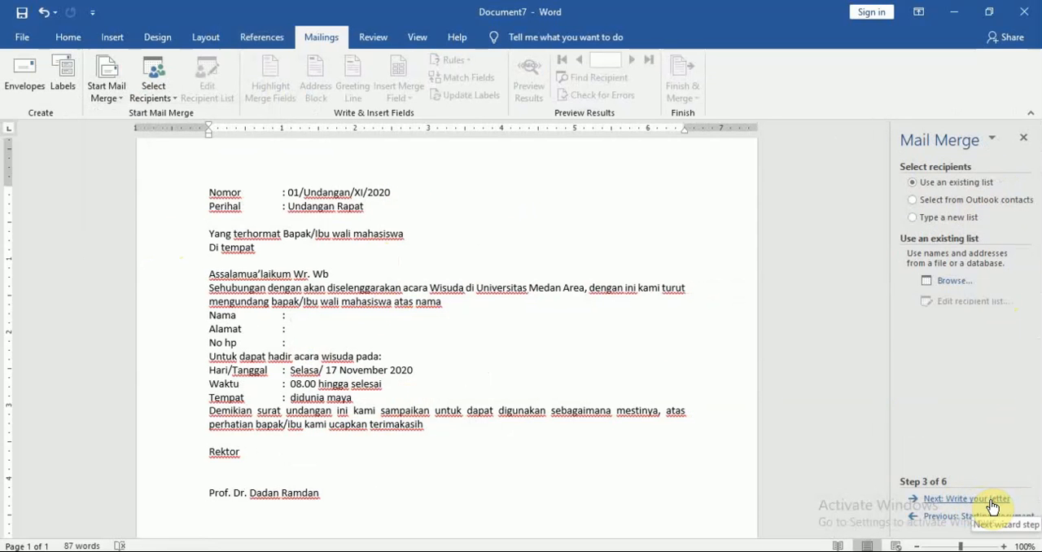
Step: Choose to use an existing recipient list and browse to the Athir folder on the Data (D:) drive
left_click(938, 221)
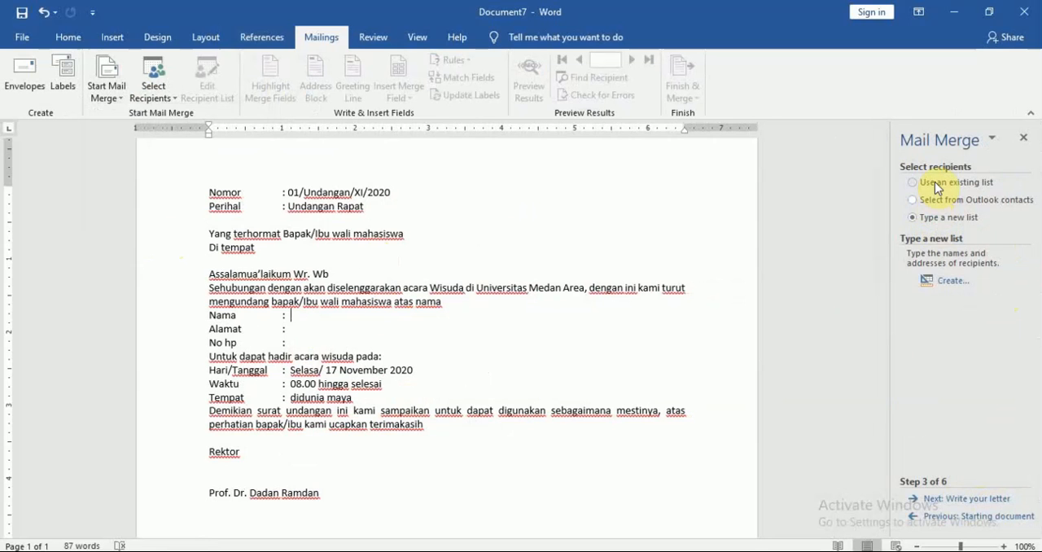
left_click(935, 182)
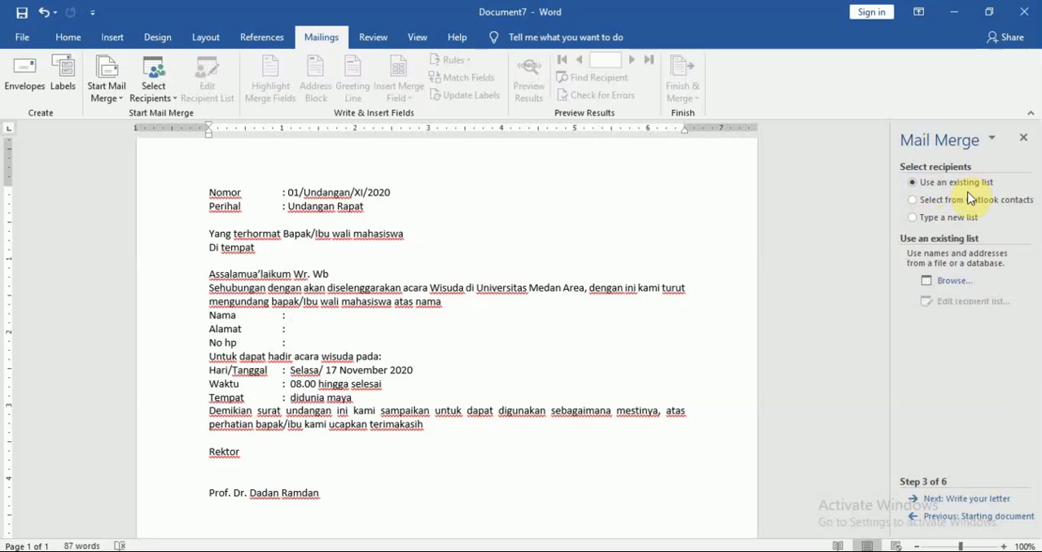
left_click(953, 282)
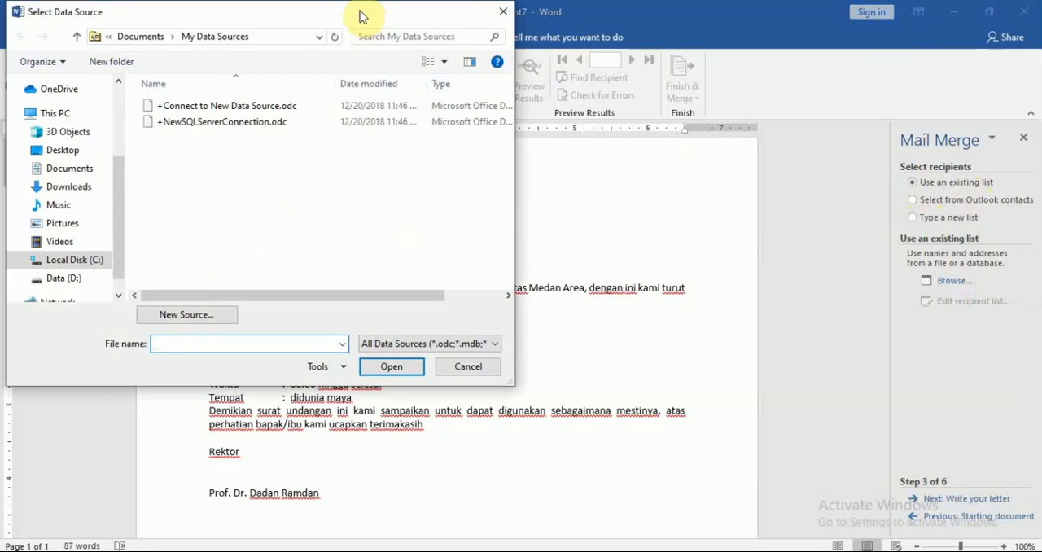
left_click_drag(368, 22, 539, 62)
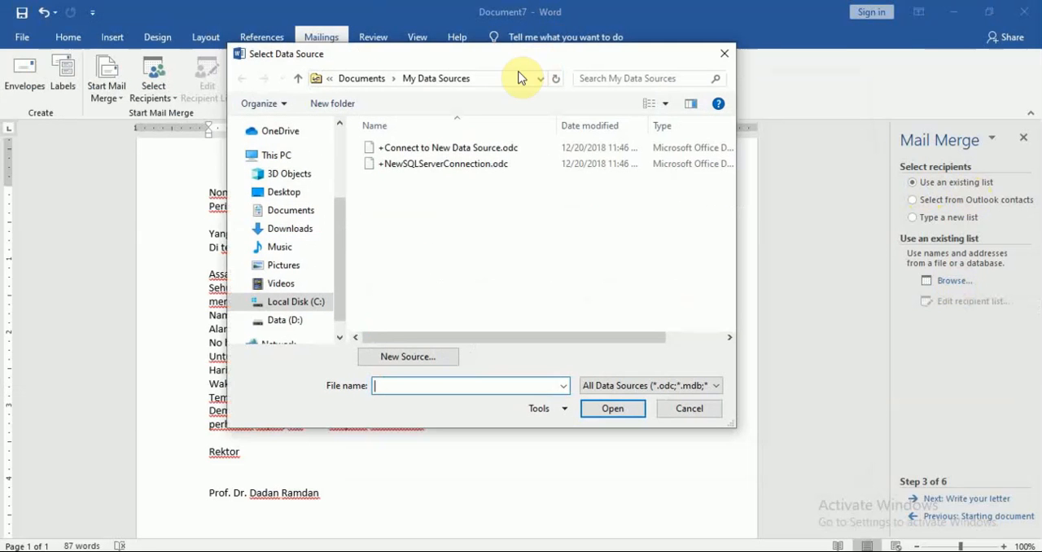
left_click(286, 325)
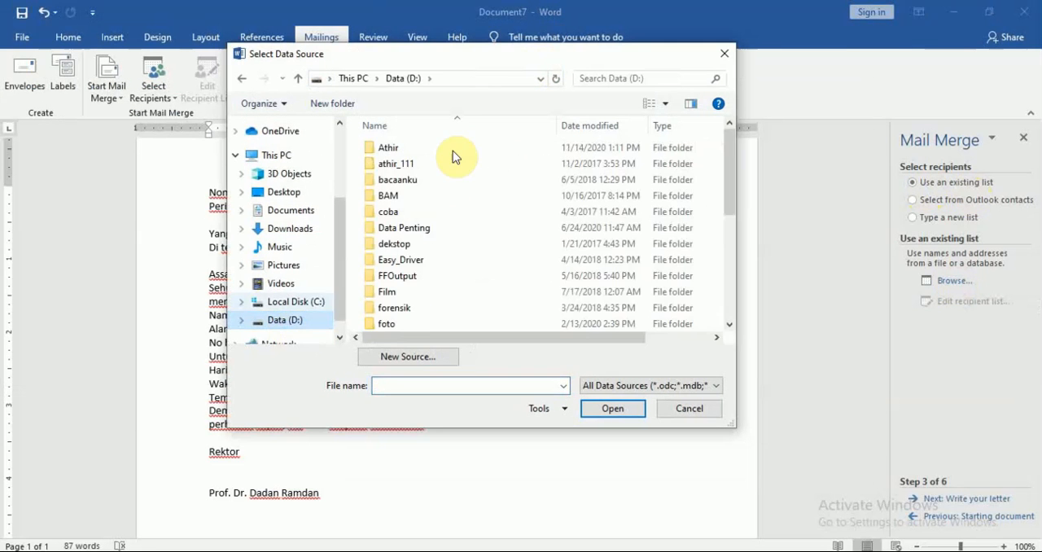
left_click(411, 150)
double_click(411, 150)
Step: Open undangan1.xlsx as the data source and load its Sheet1$ table with the first row as column headers
left_click(565, 244)
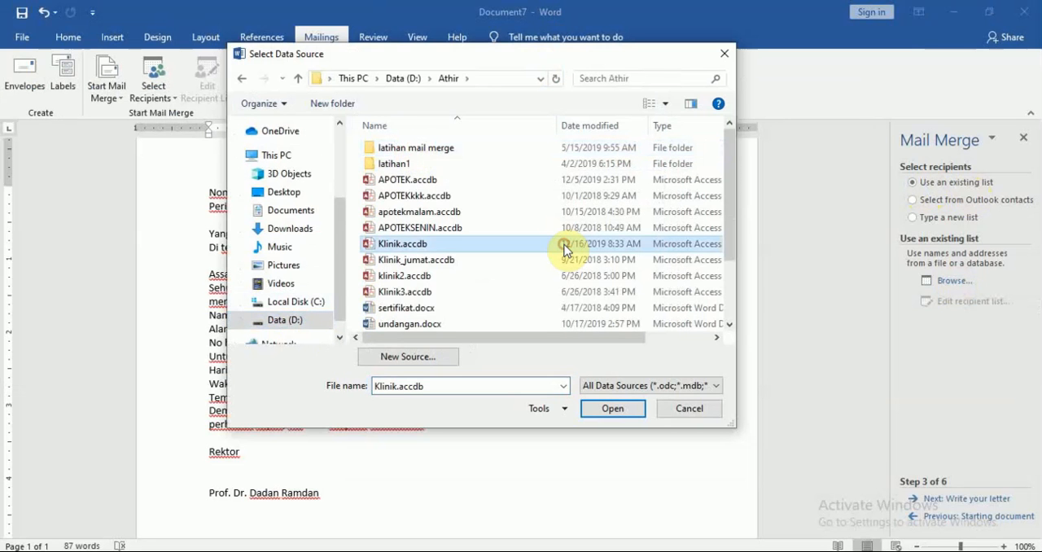
scroll(568, 249, "down", 2)
left_click(567, 250)
key("Down")
key("Down")
key("Down")
key("Down")
key("Down")
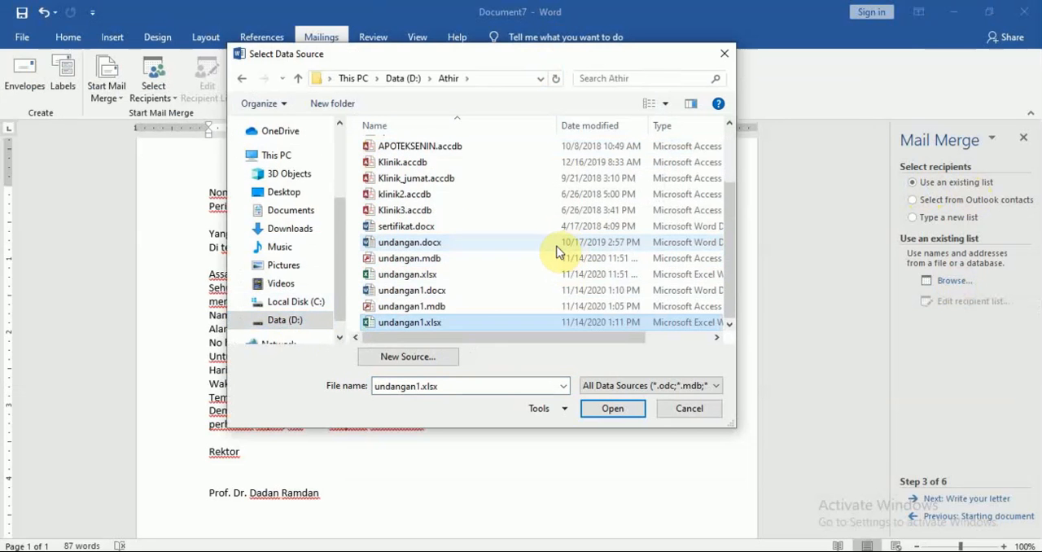
left_click(436, 324)
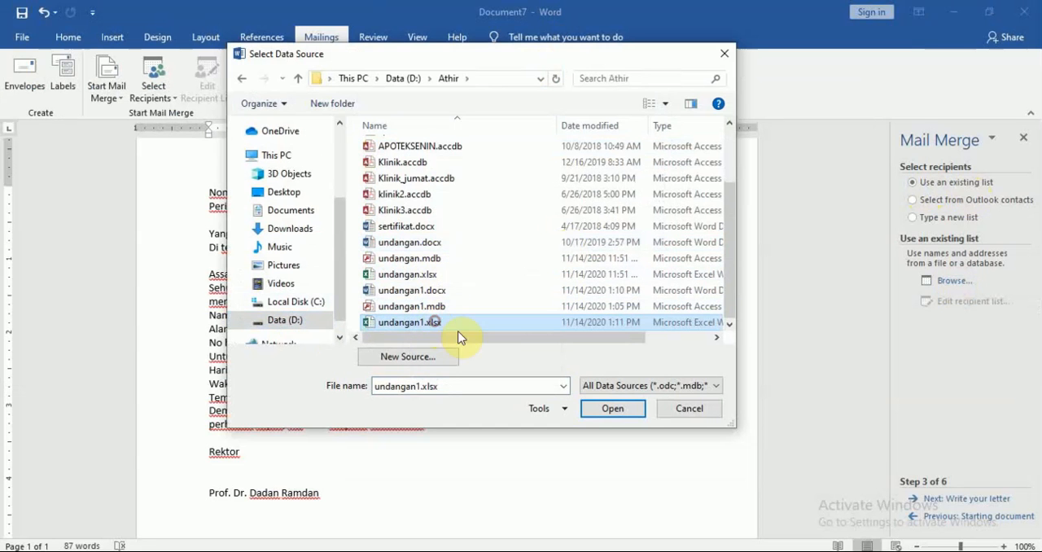
left_click(525, 323)
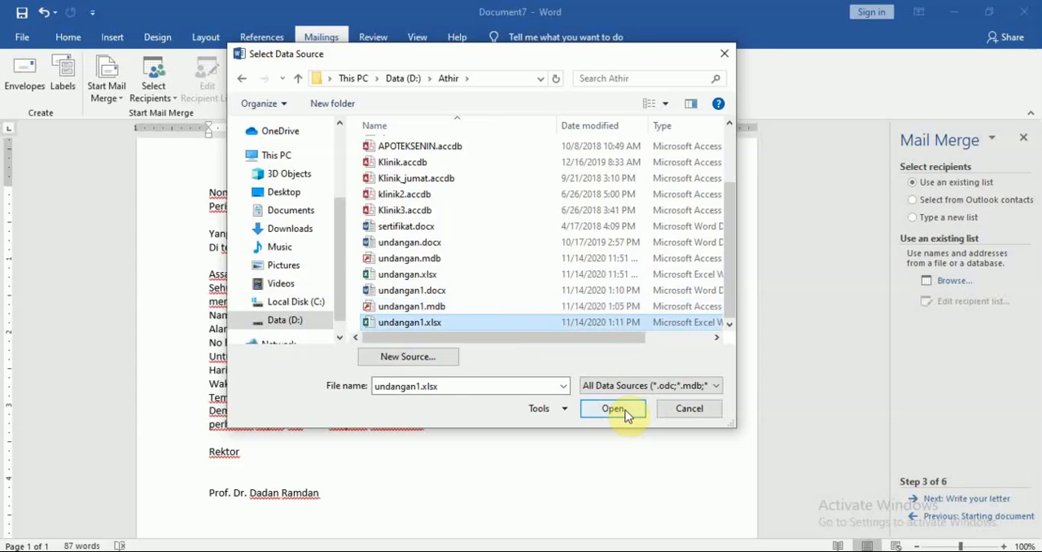
left_click(616, 410)
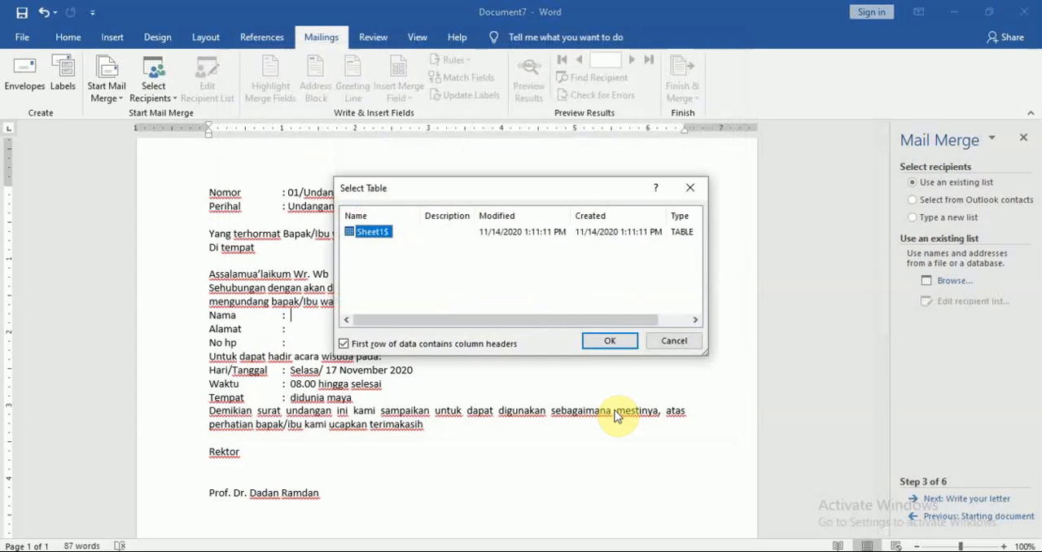
left_click_drag(529, 187, 529, 184)
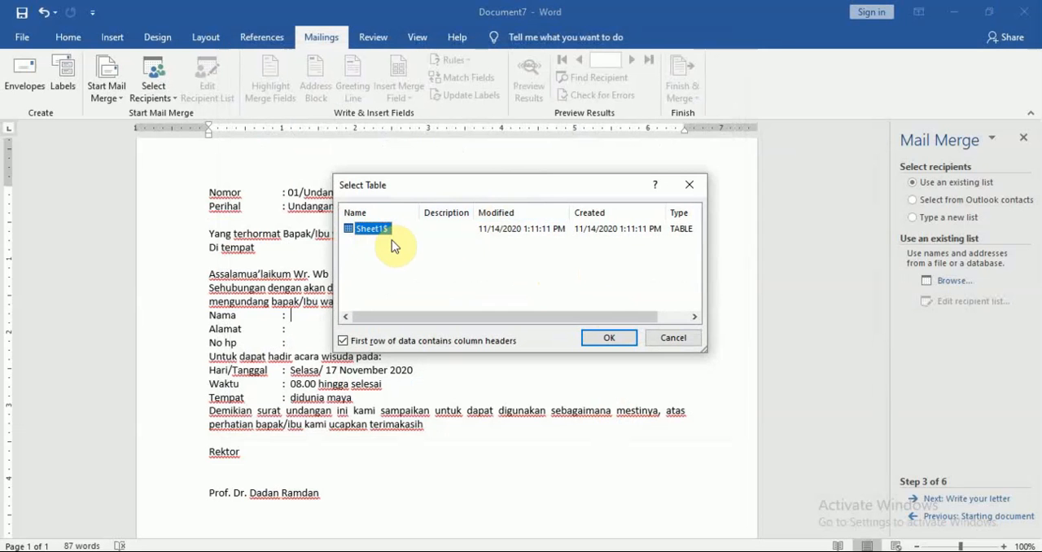
left_click(611, 339)
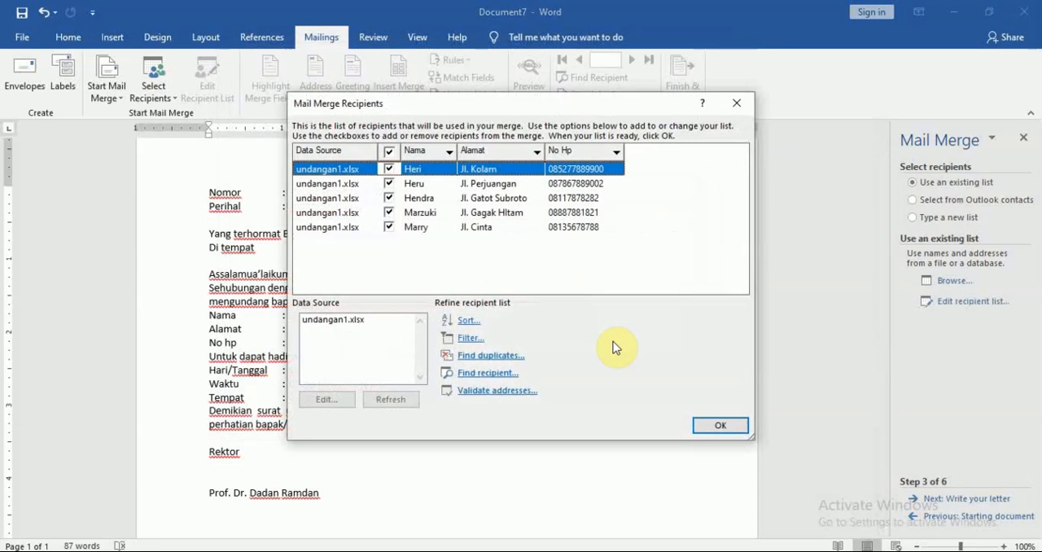
Step: Accept all recipients from undangan1.xlsx for the merge and advance the wizard to writing the letter
left_click_drag(525, 103, 512, 131)
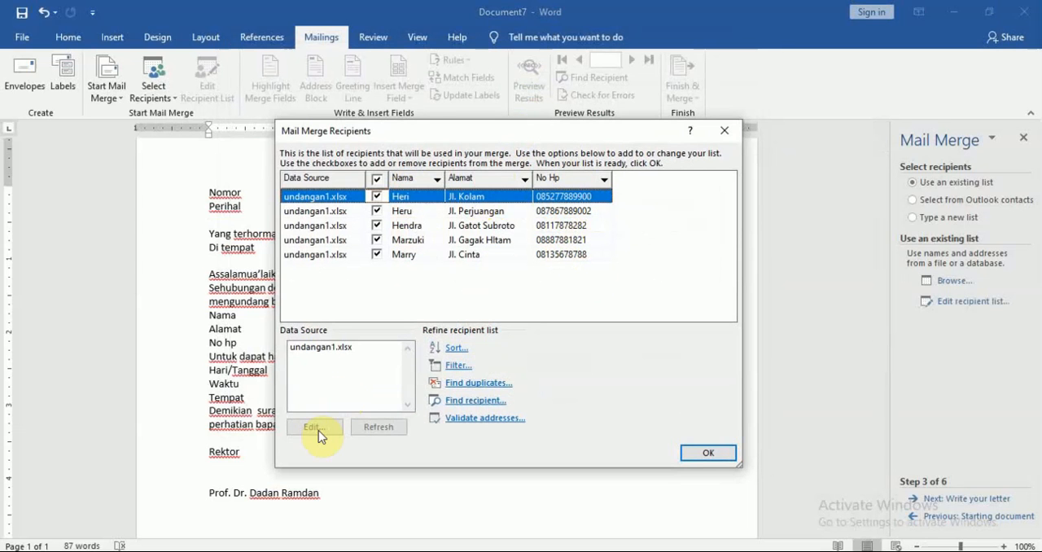
left_click(315, 351)
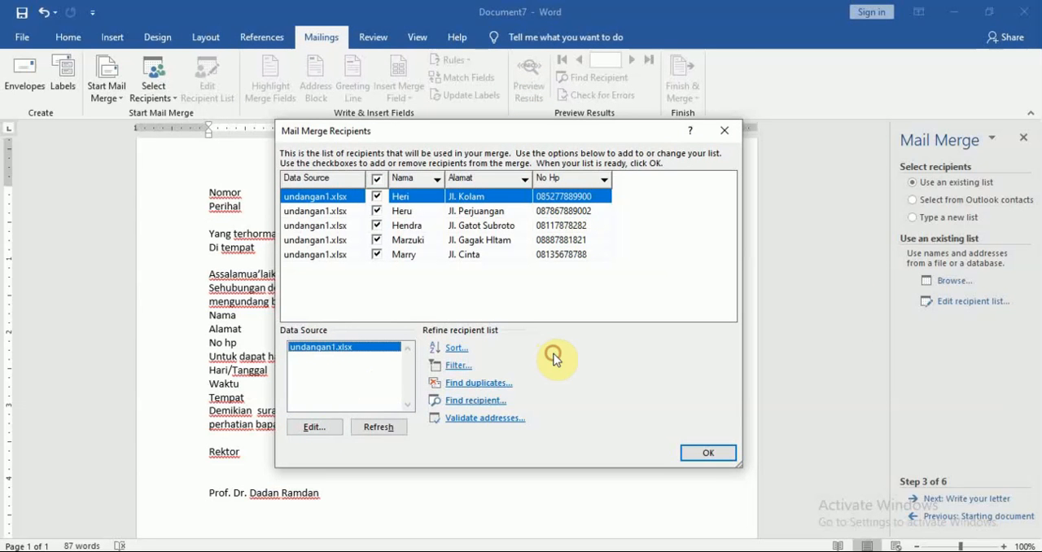
left_click(710, 454)
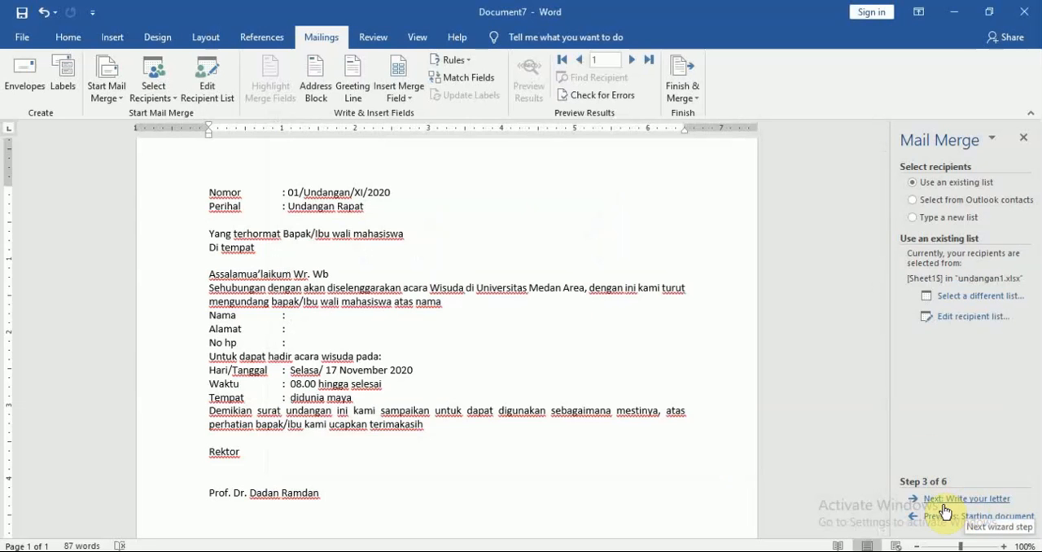
left_click(978, 499)
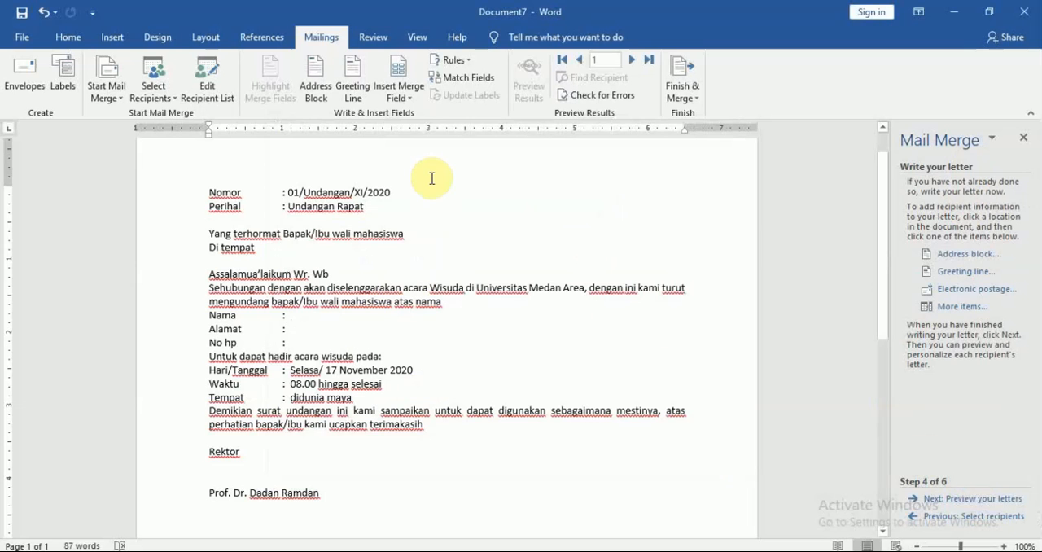
Step: Insert the Nama, Alamat and No_Hp merge fields after the matching Nama, Alamat and No hp labels in the letter
left_click(407, 96)
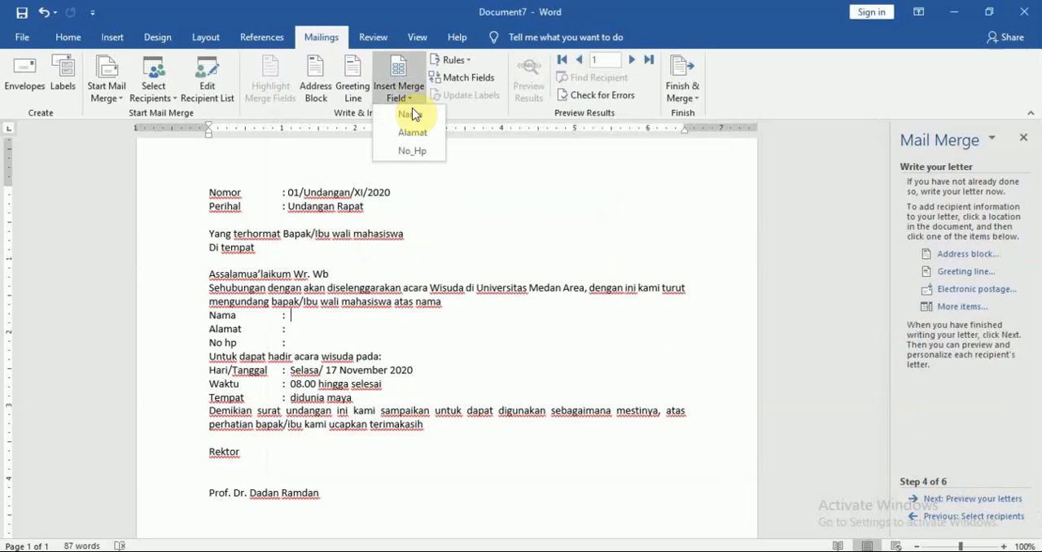
left_click(411, 114)
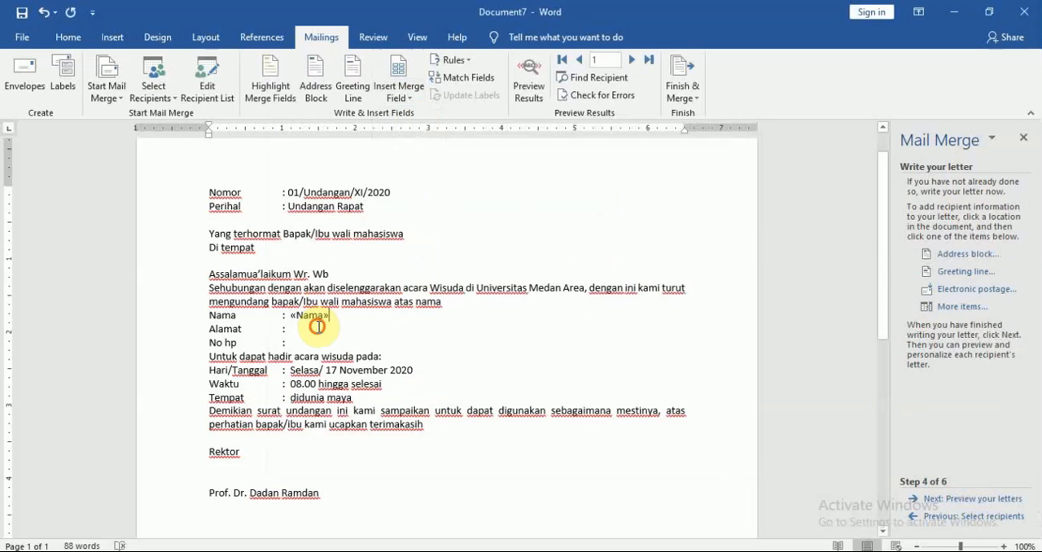
left_click(412, 98)
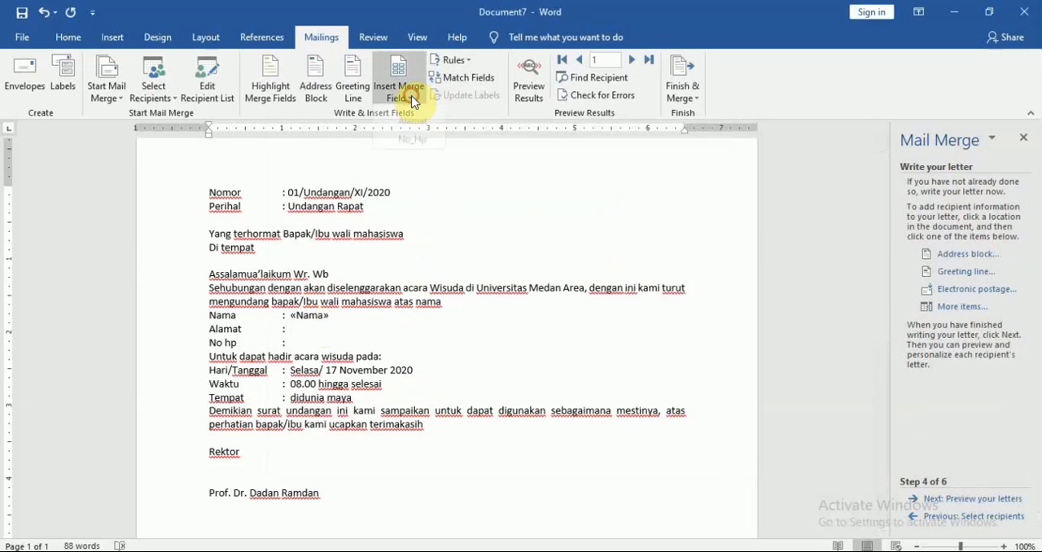
left_click(412, 131)
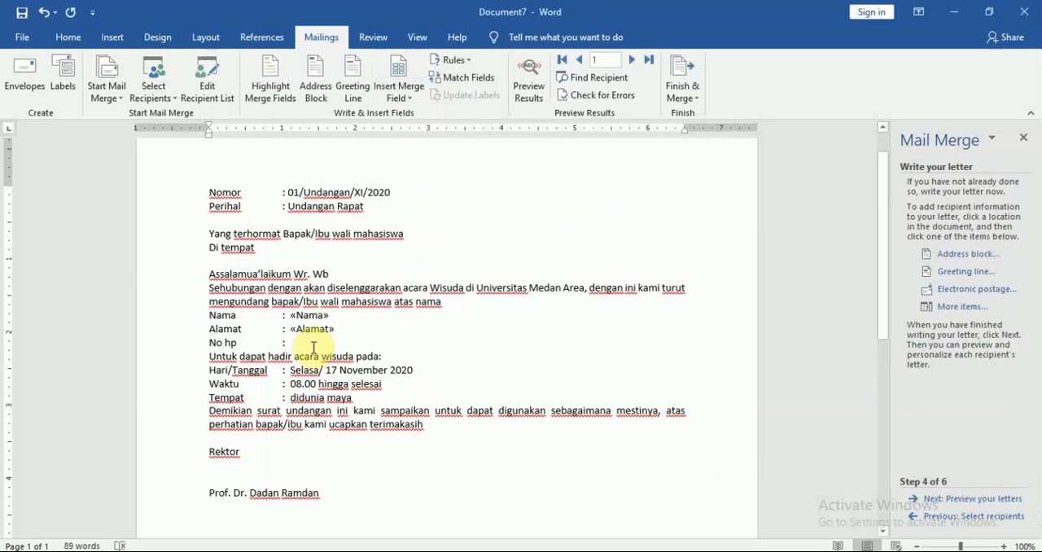
left_click(407, 100)
left_click(410, 149)
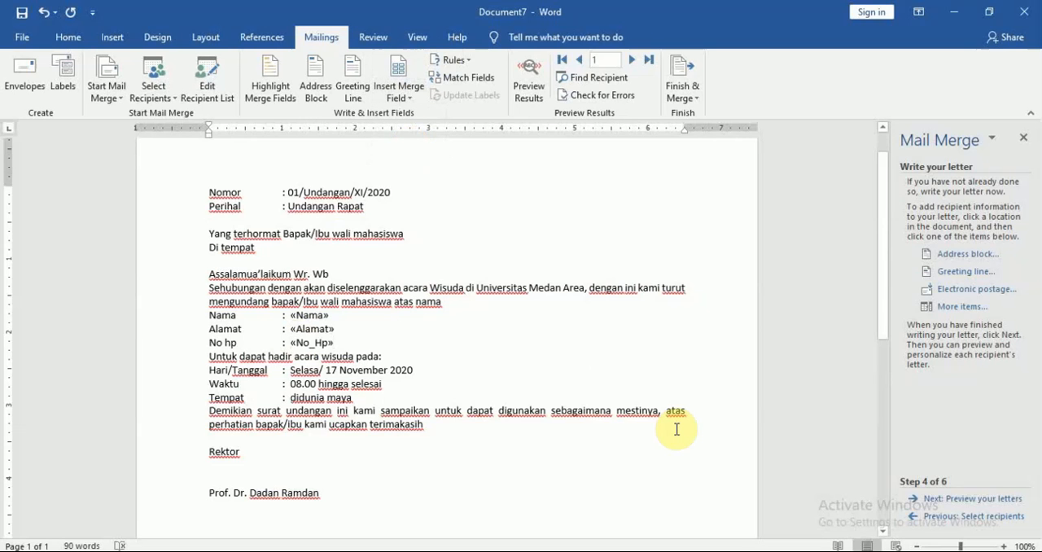
Step: Preview the merged letters from the first through the fifth recipient, and advance the wizard to completing the merge
left_click(941, 500)
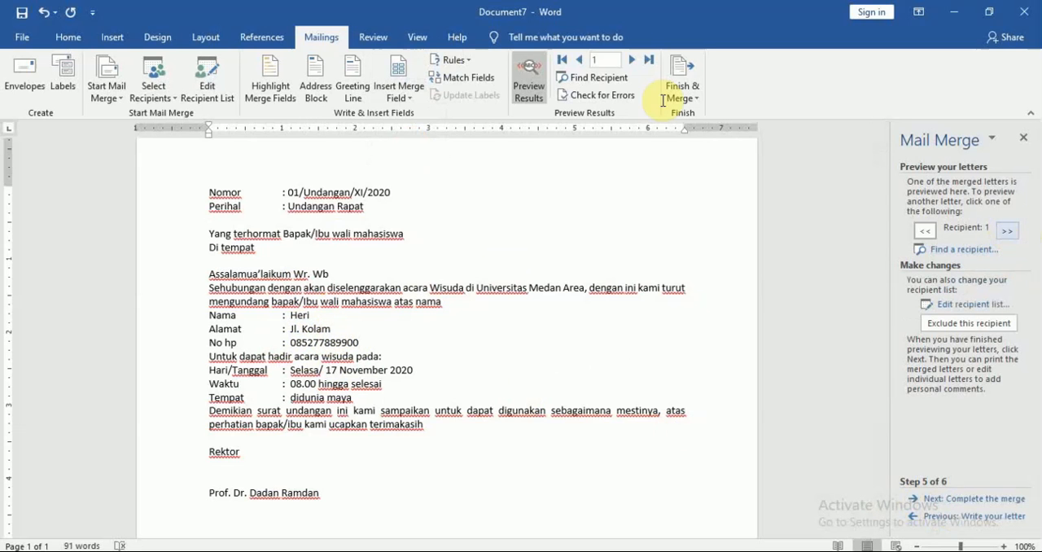
left_click(634, 59)
left_click(633, 58)
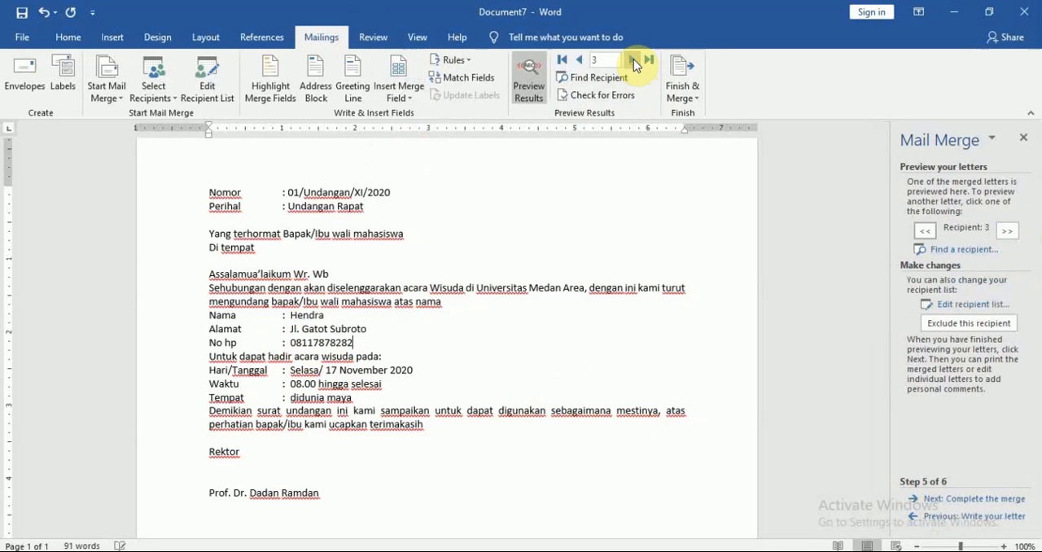
left_click(633, 58)
left_click(633, 60)
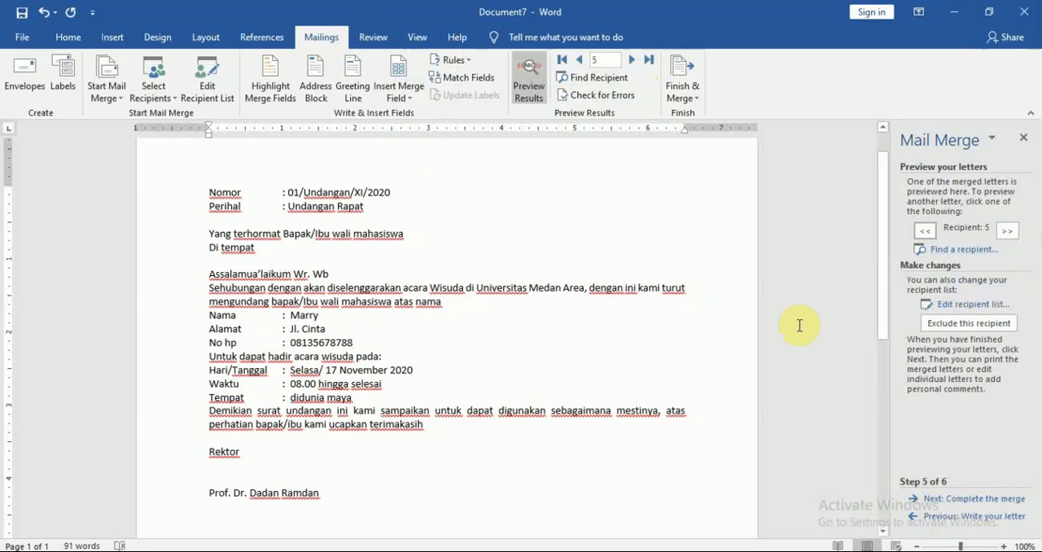
left_click(966, 500)
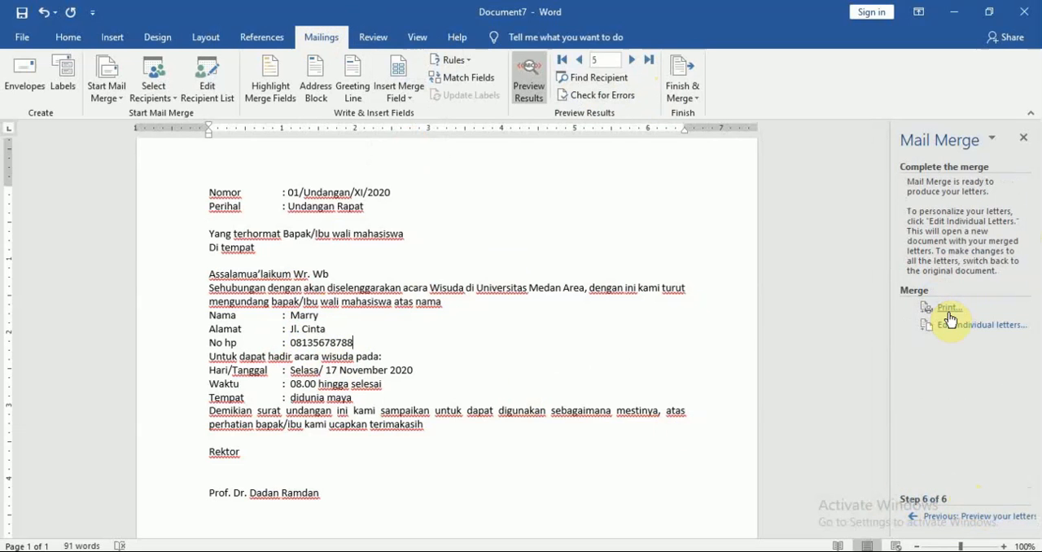
left_click(715, 336)
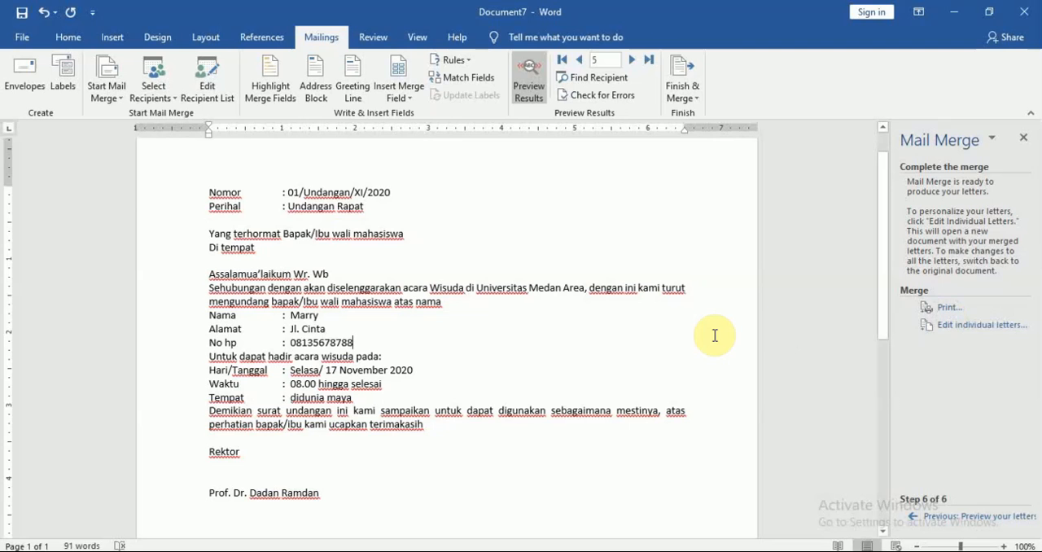